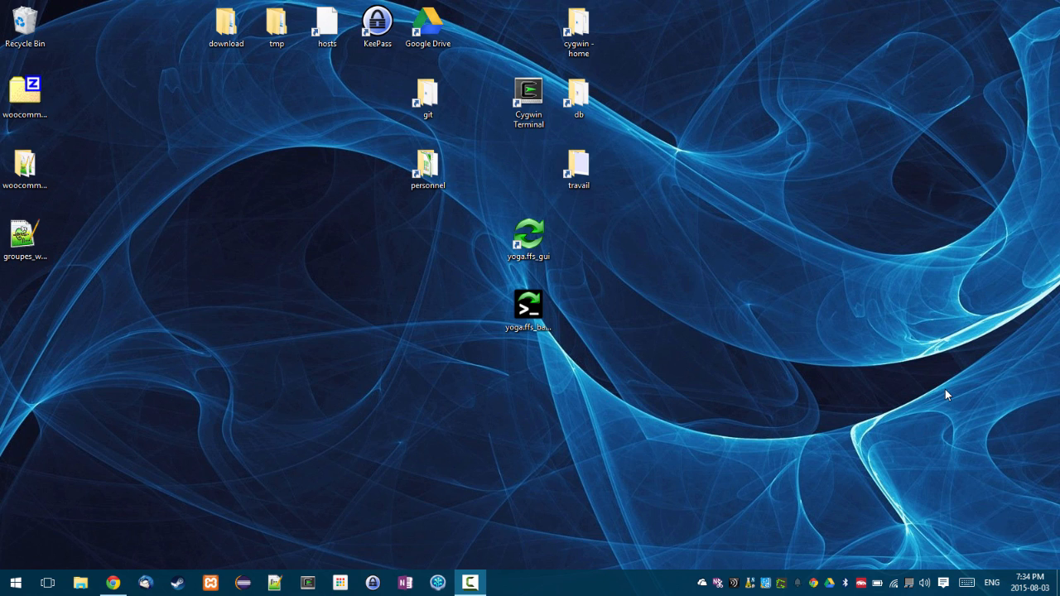
- Open Disk Management from the Start button's context menu and point to Action > Create VHD
right_click(17, 585)
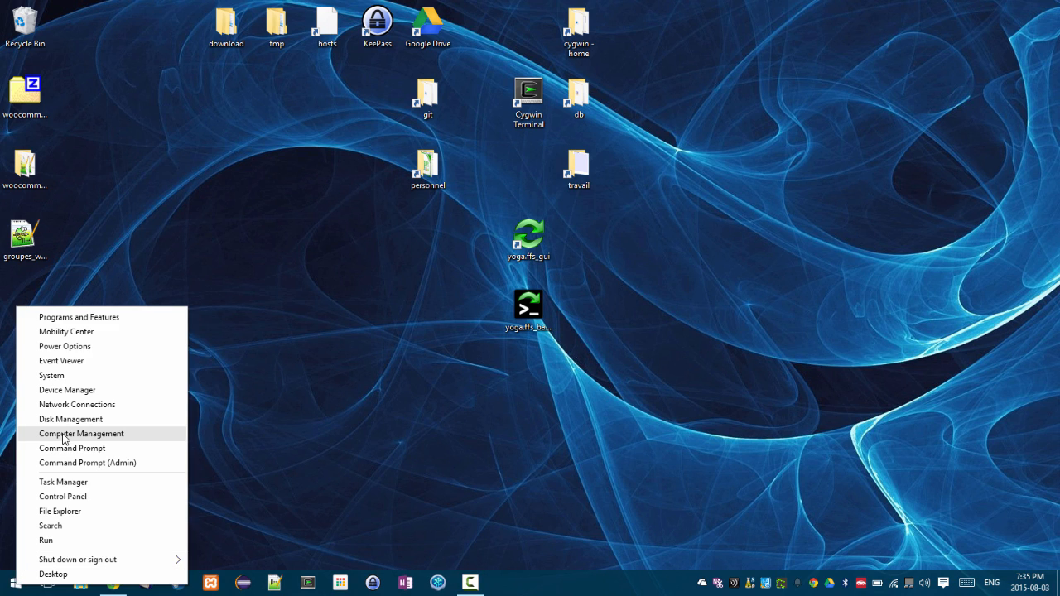
left_click(120, 420)
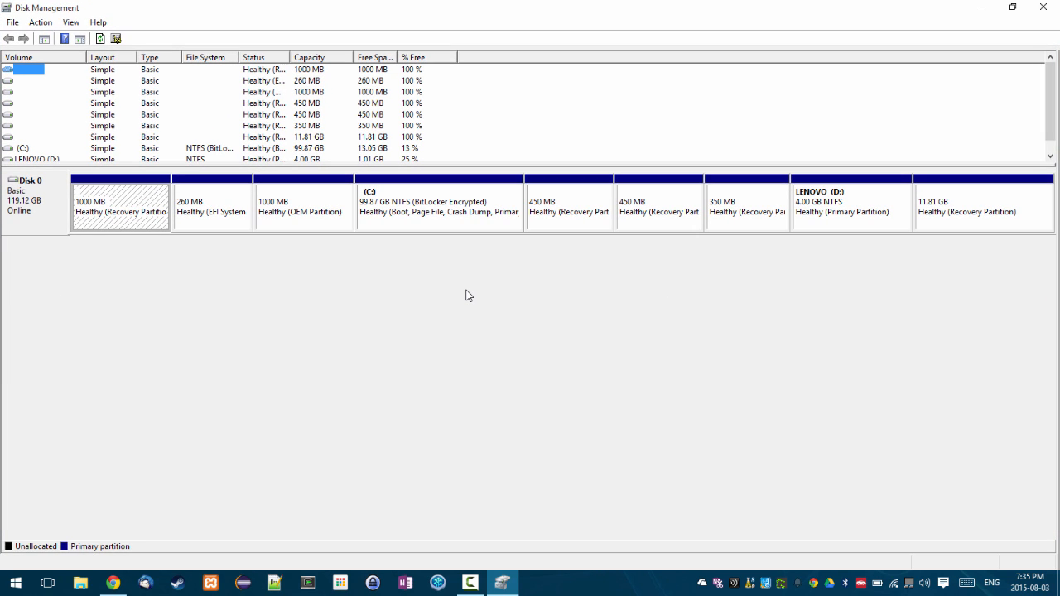
key("alt+a")
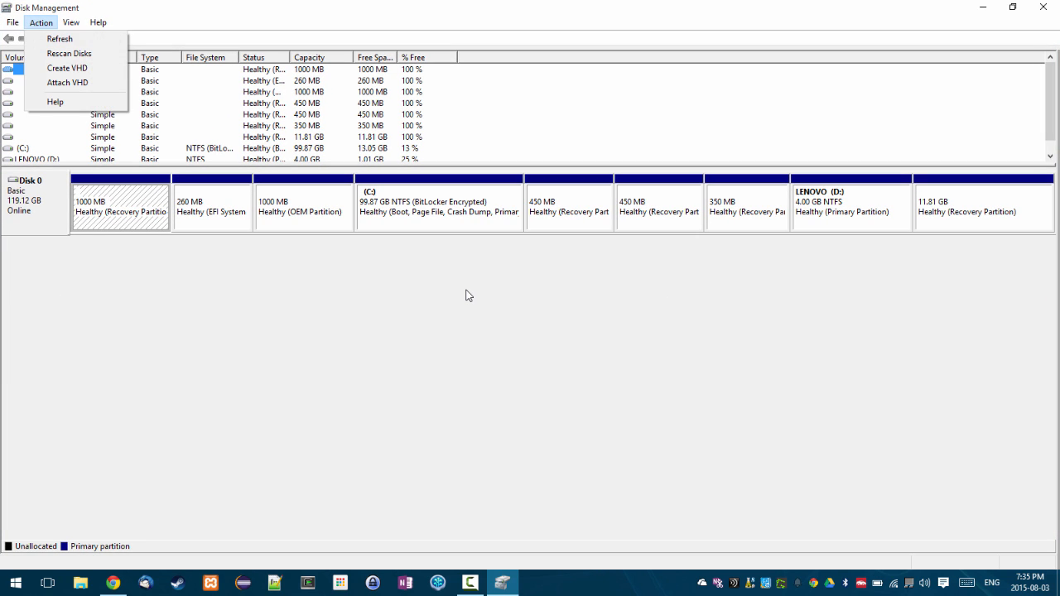
key("Down")
key("Down")
key("Down")
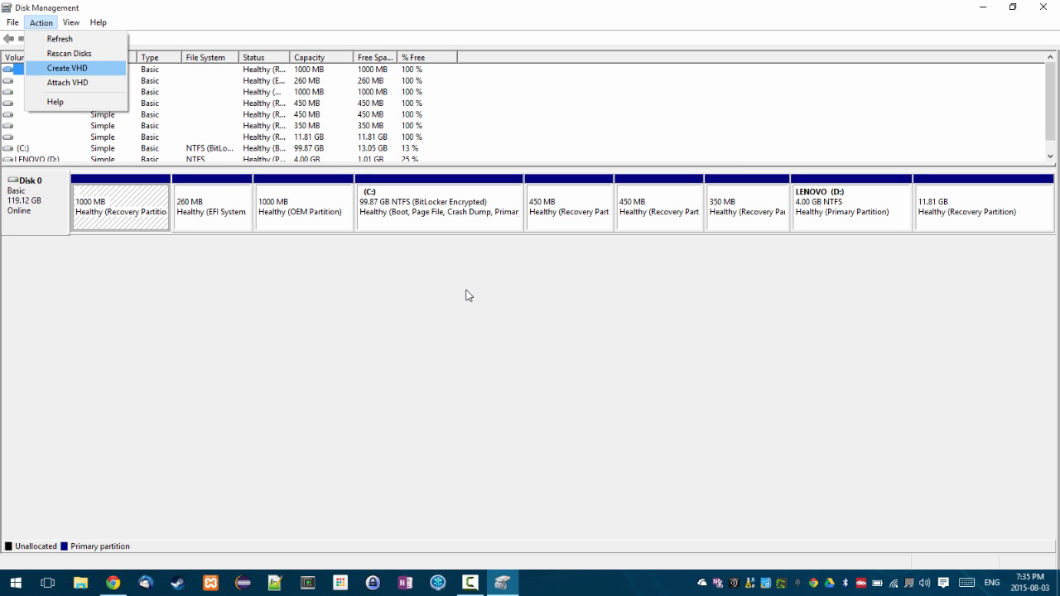
- Start a new virtual hard disk and save its file as test.vhd on the Desktop
key("Return")
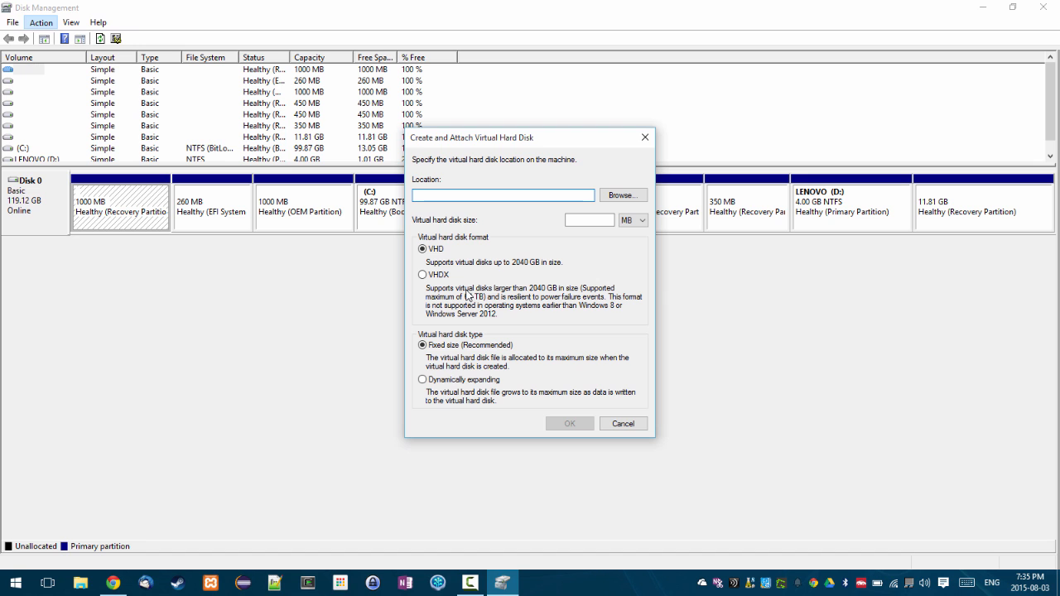
key("Tab")
key("Return")
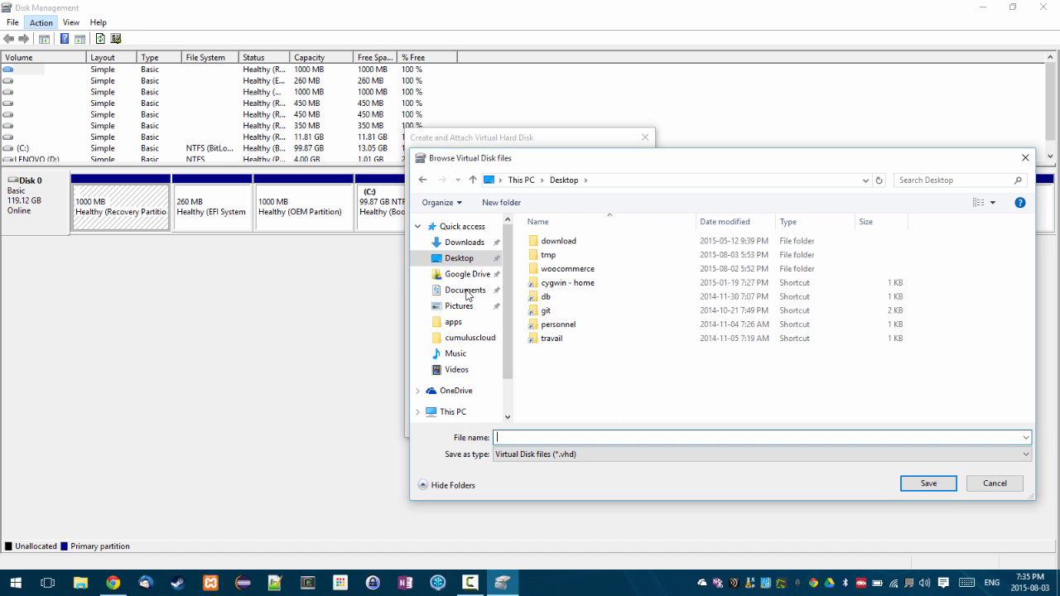
type("test")
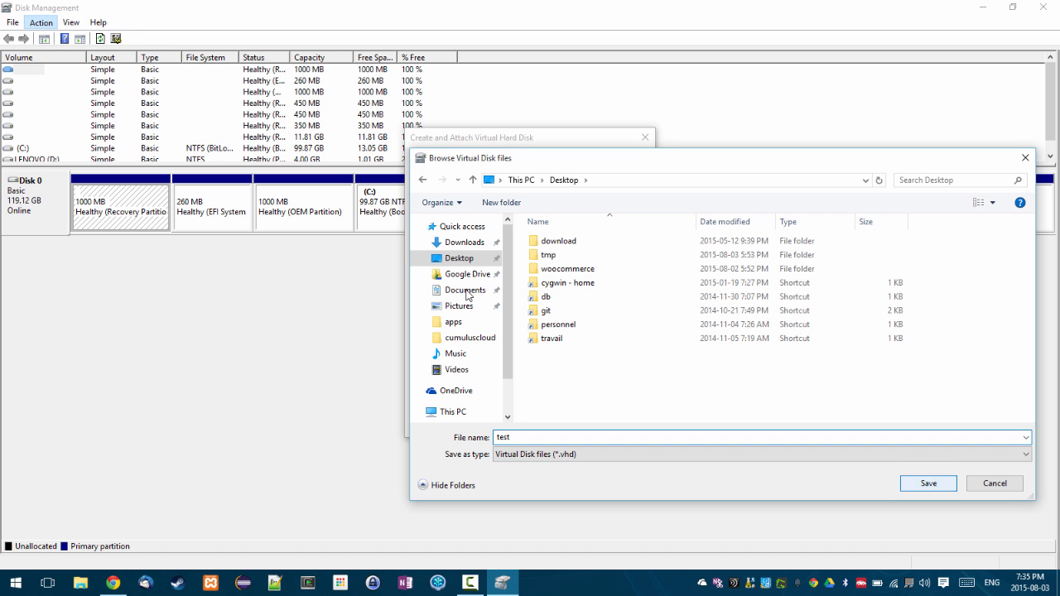
key("Return")
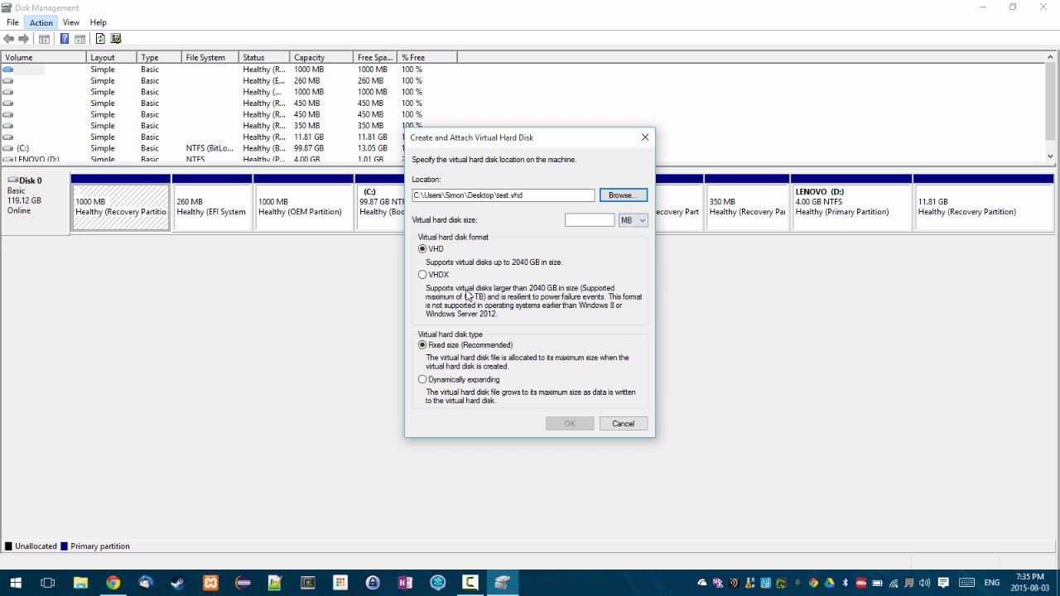
- Set the VHD size to 2 GB, dynamically expanding, and create and attach it
key("Tab")
key("Tab")
key("alt+Down")
key("Down")
key("Return")
key("shift+Tab")
type("2")
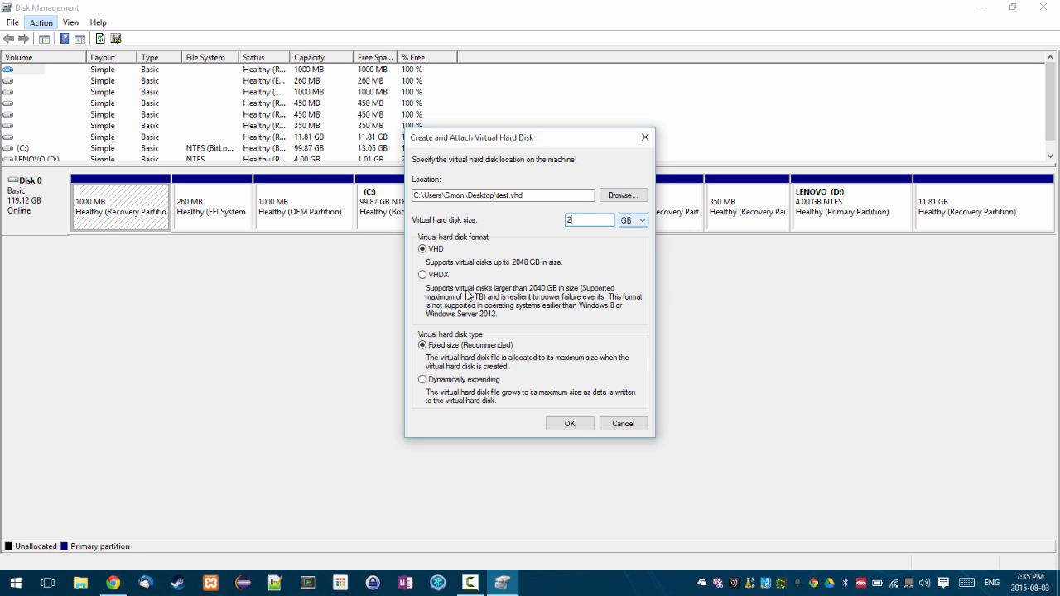
left_click(634, 220)
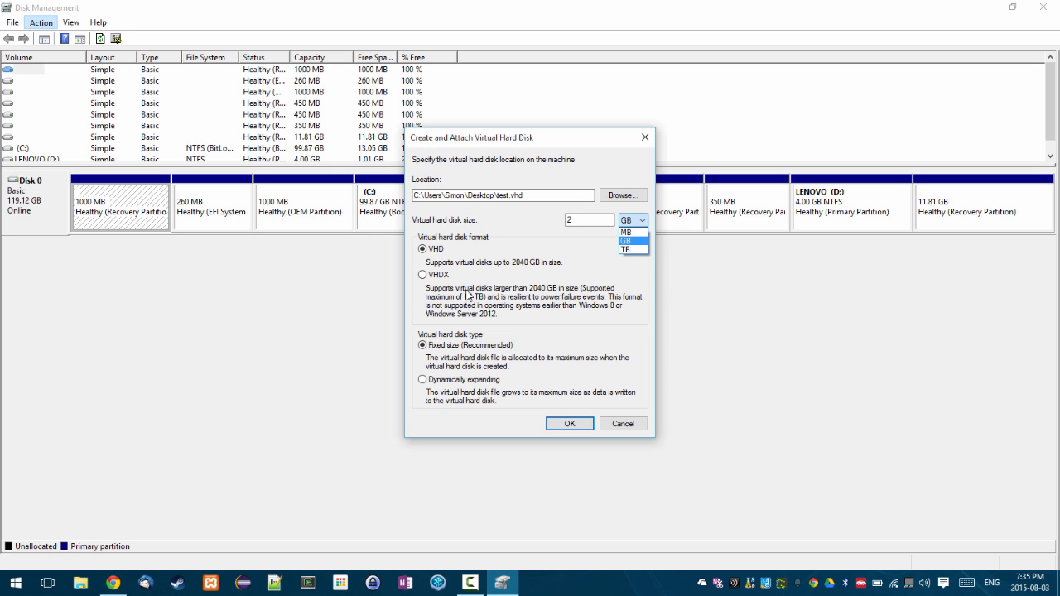
left_click(467, 296)
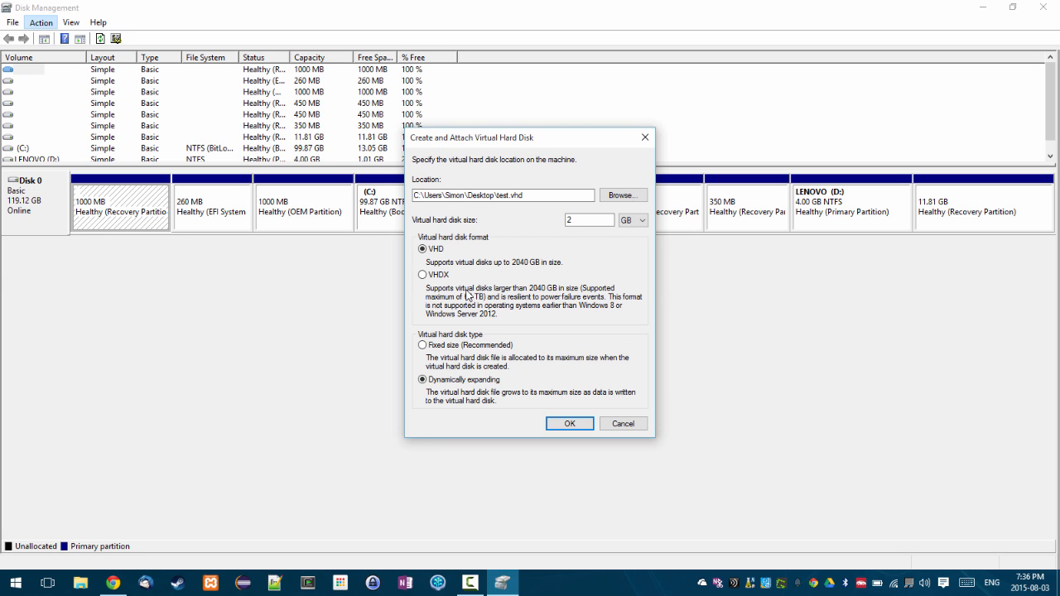
key("Return")
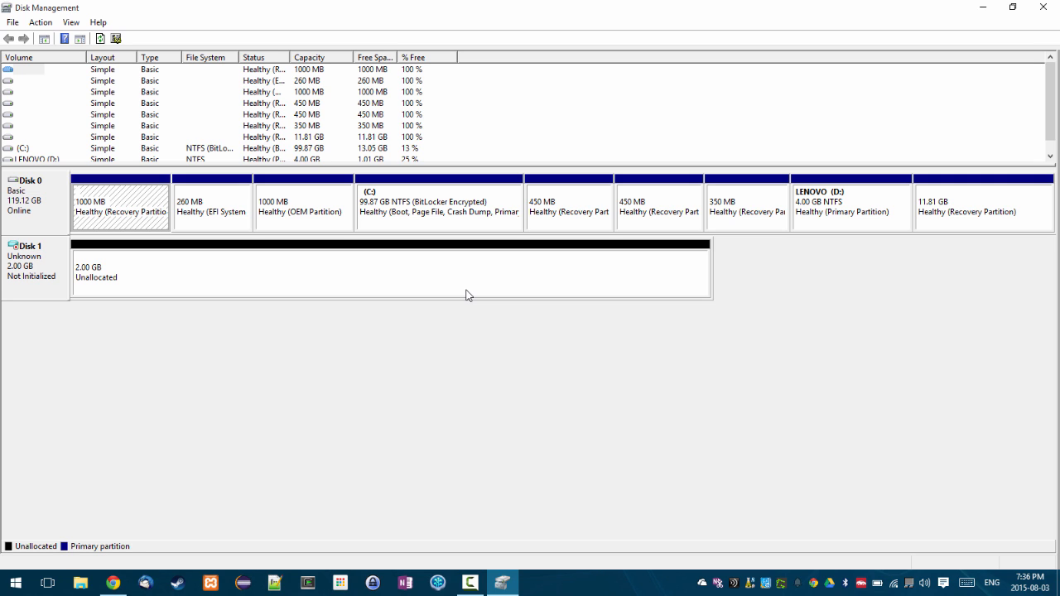
- Initialize the new Disk 1 with the MBR (Master Boot Record) partition style
right_click(50, 268)
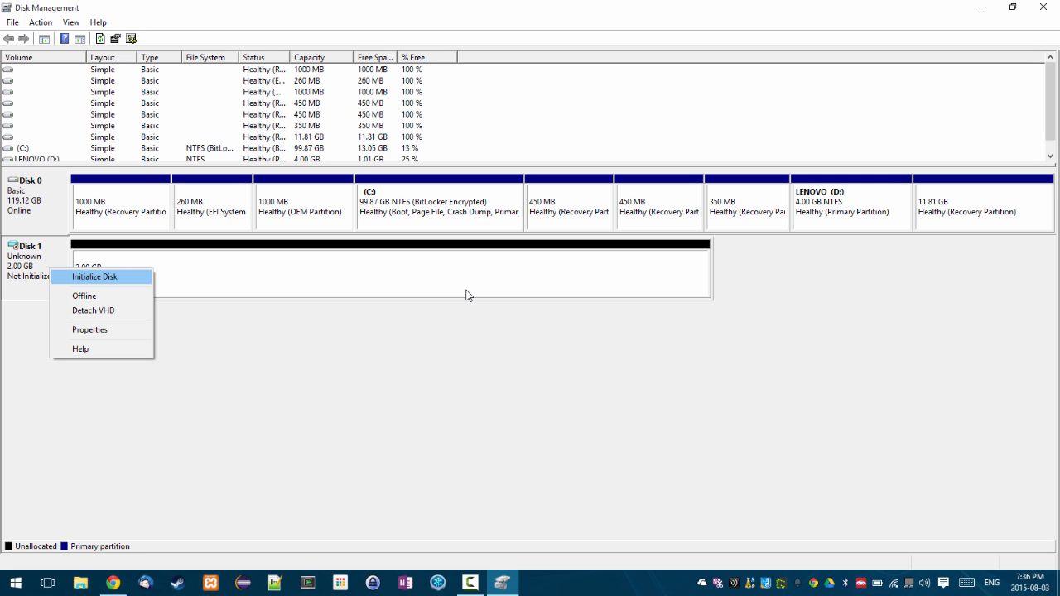
key("Return")
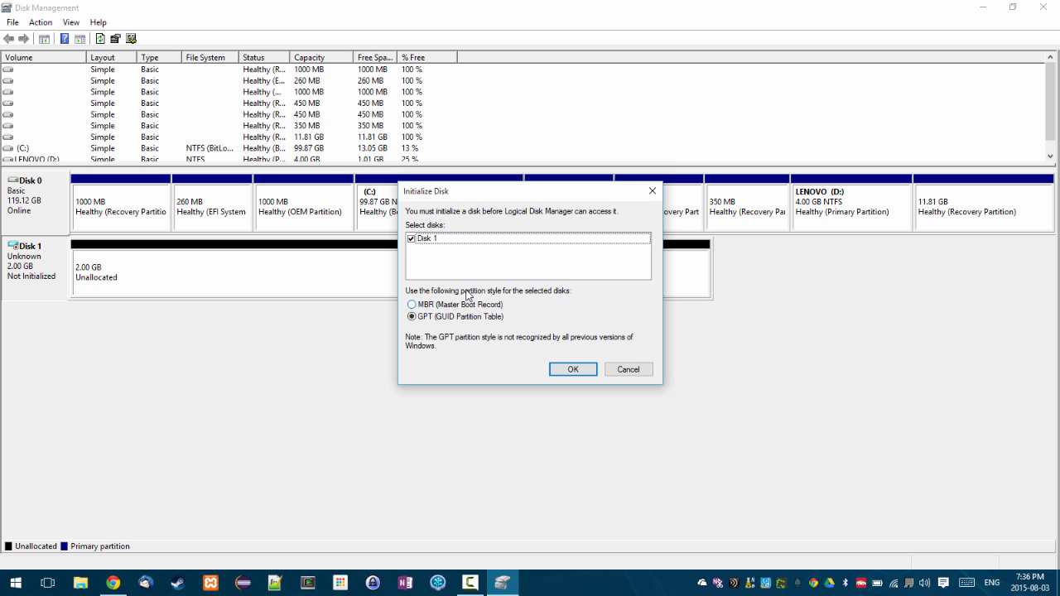
left_click(467, 304)
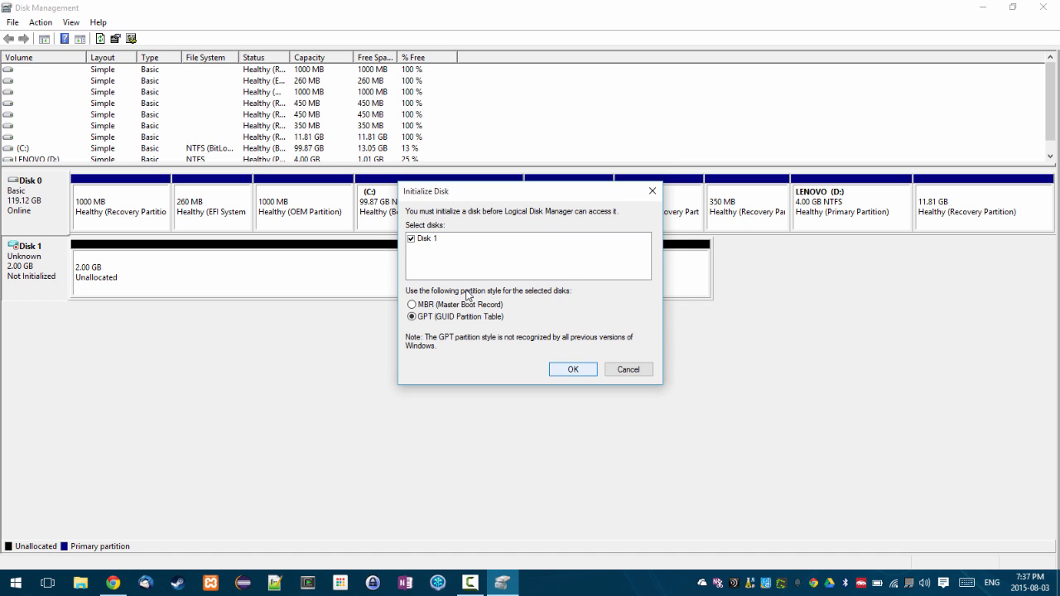
key("Return")
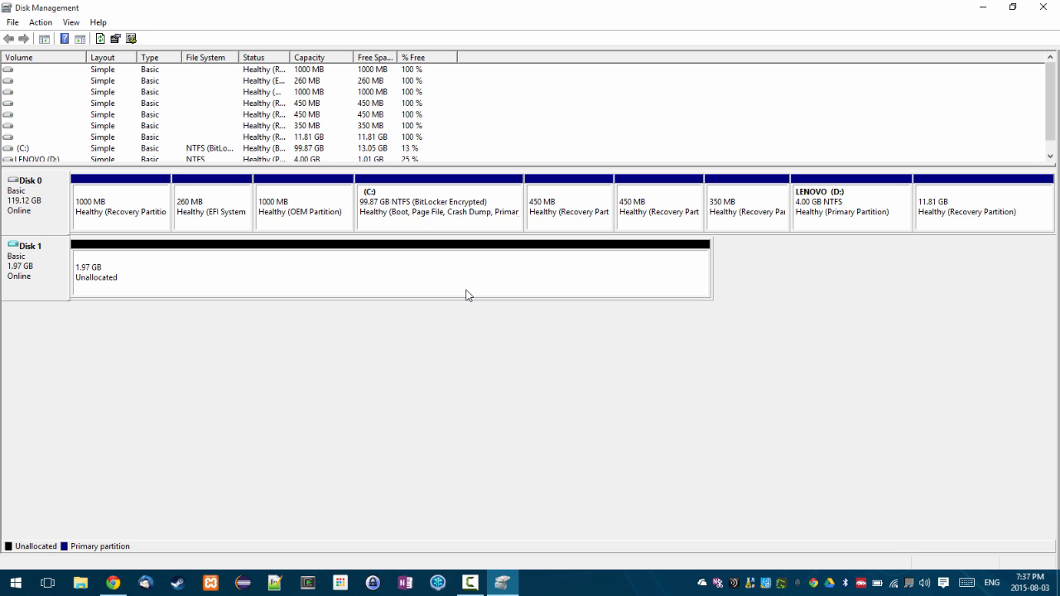
- Select Disk 1's 1.97 GB unallocated space and bring up its New Simple Volume option
left_click(466, 295)
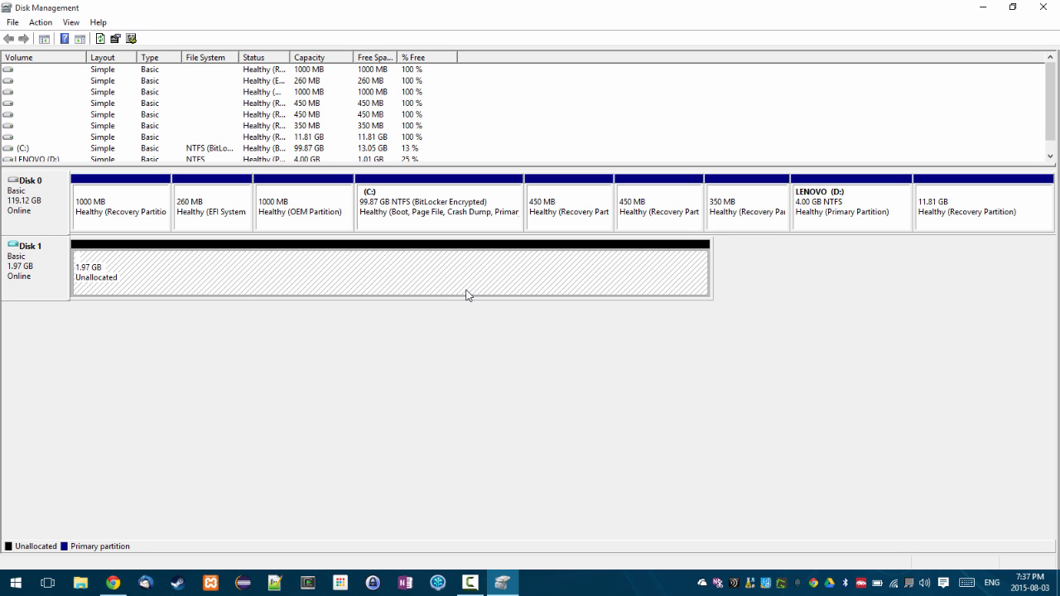
key("shift+F10")
key("Down")
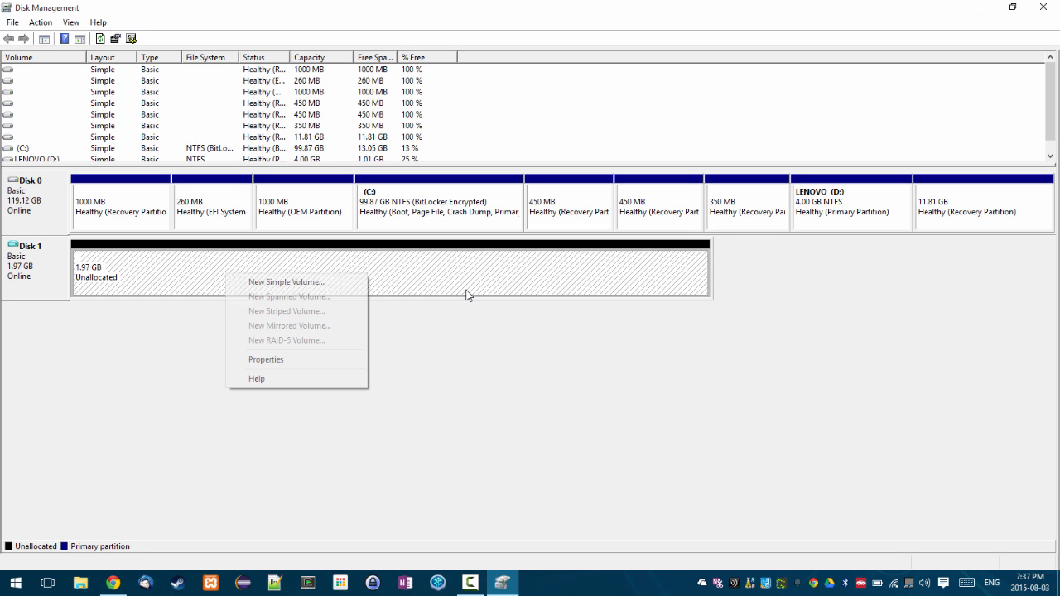
right_click(226, 274)
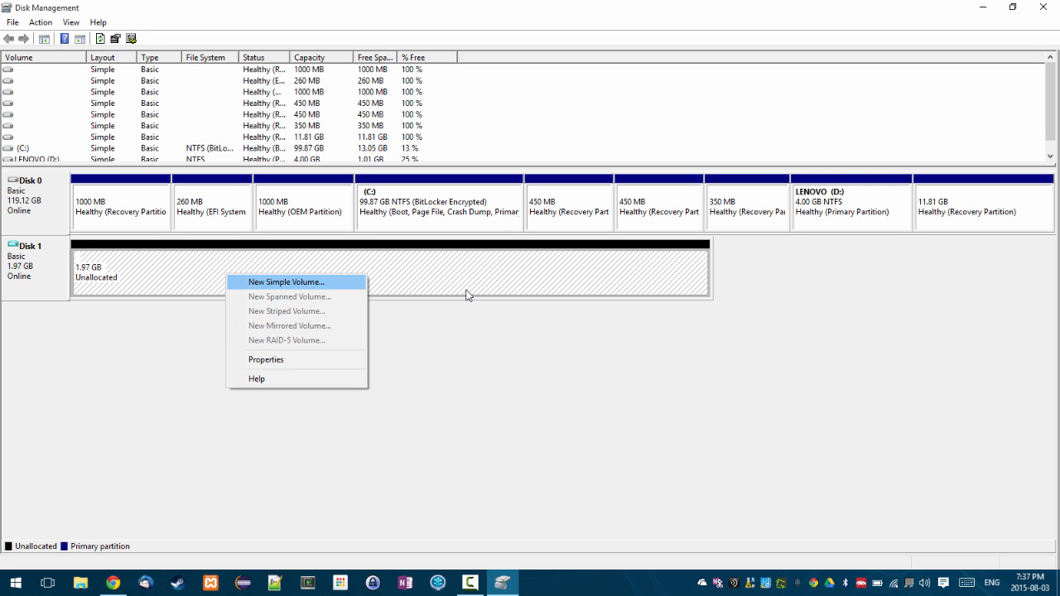
- Start a new simple volume using the full 2014 MB and drive letter M
key("Return")
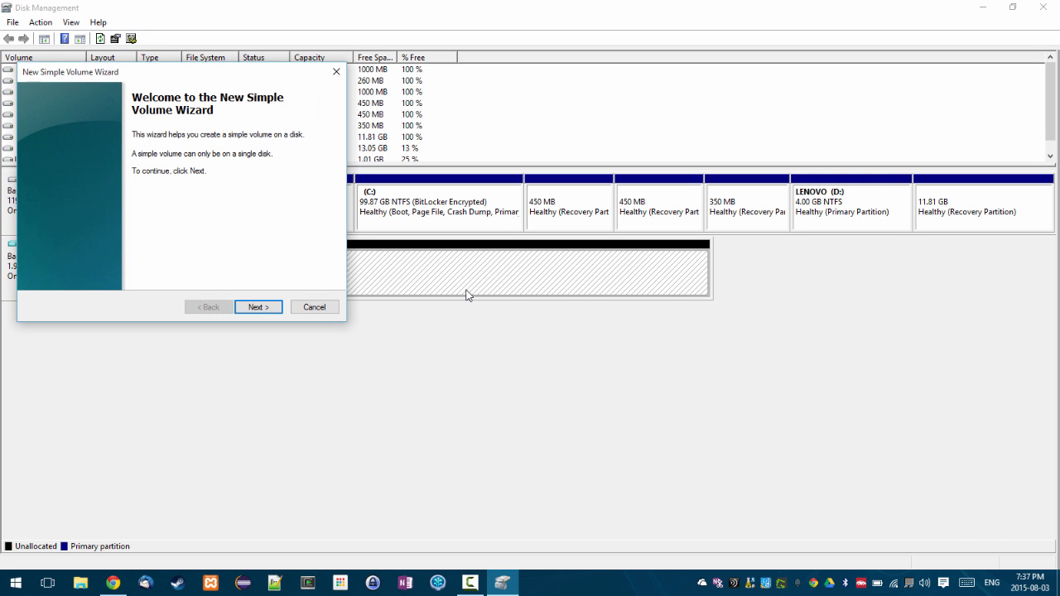
key("Return")
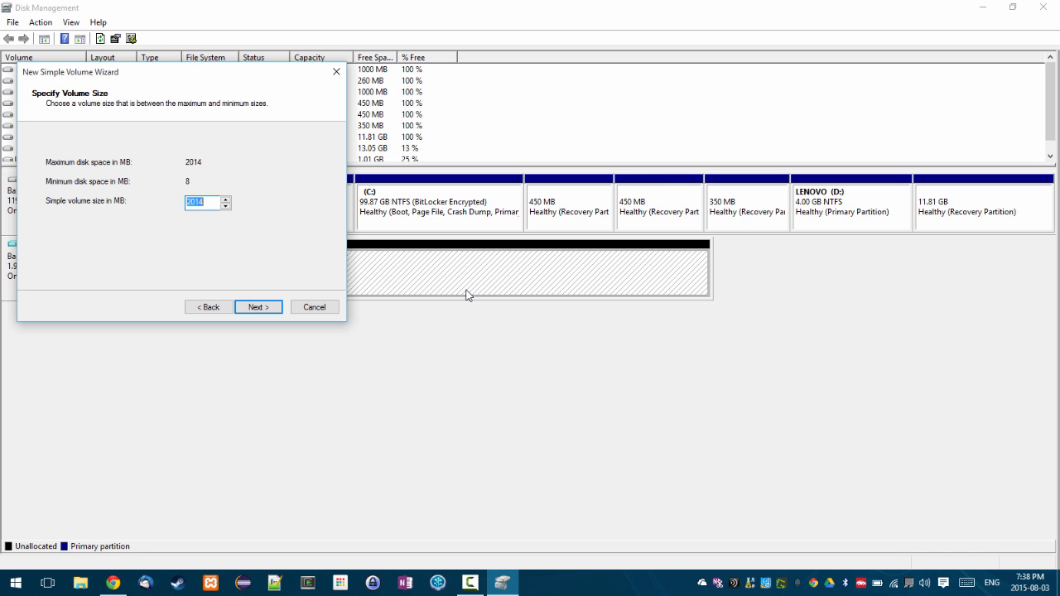
key("Return")
left_click(237, 164)
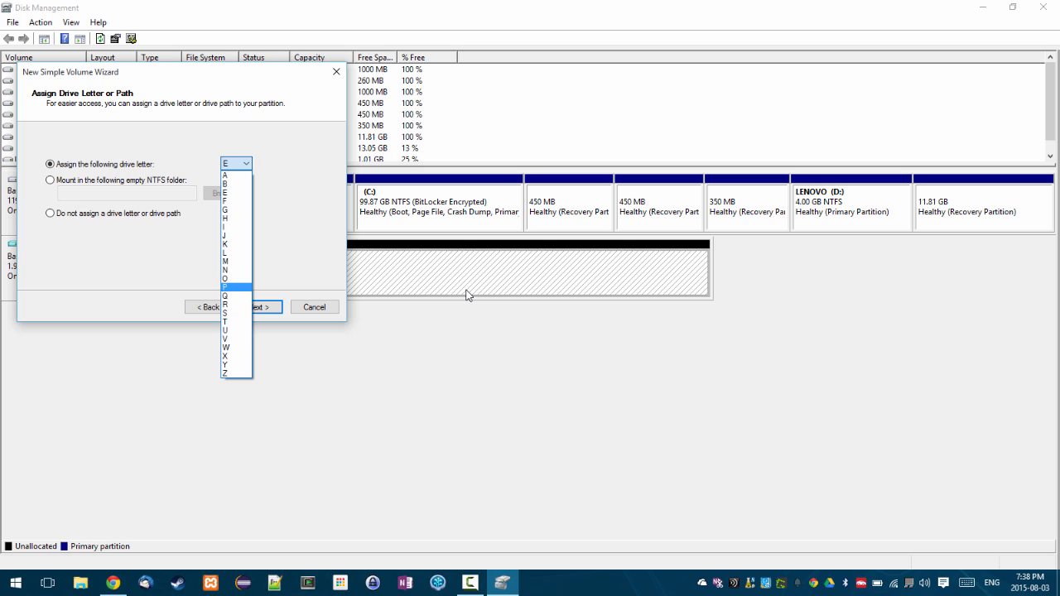
key("Escape")
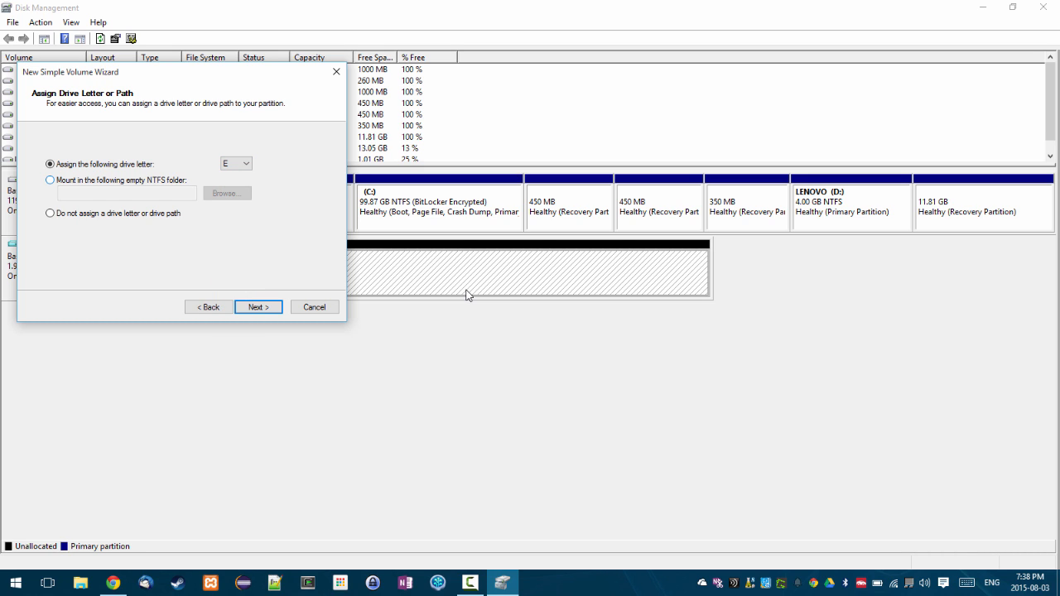
left_click(237, 164)
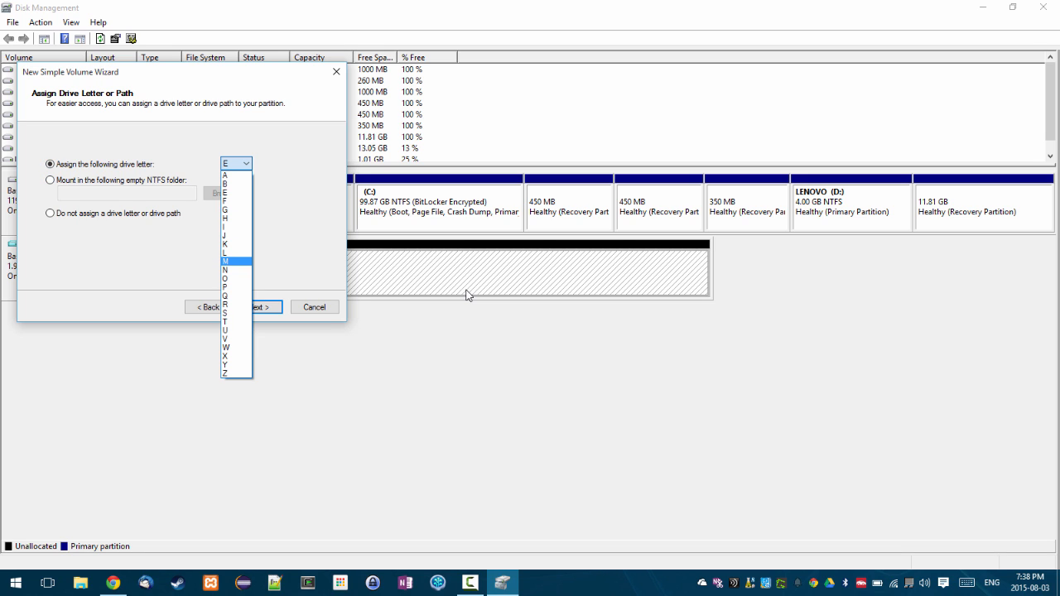
key("Return")
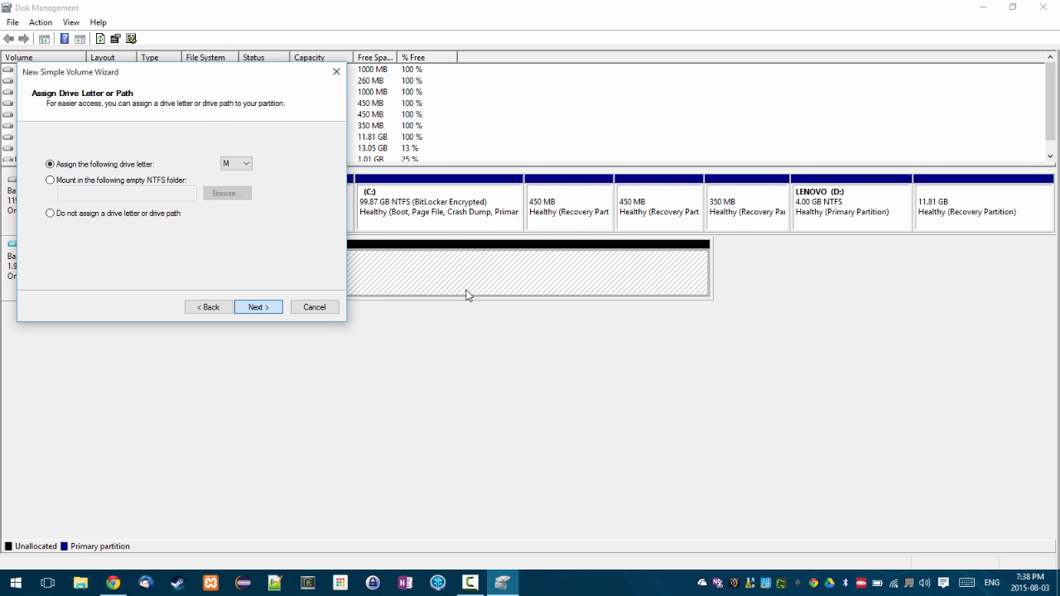
key("Return")
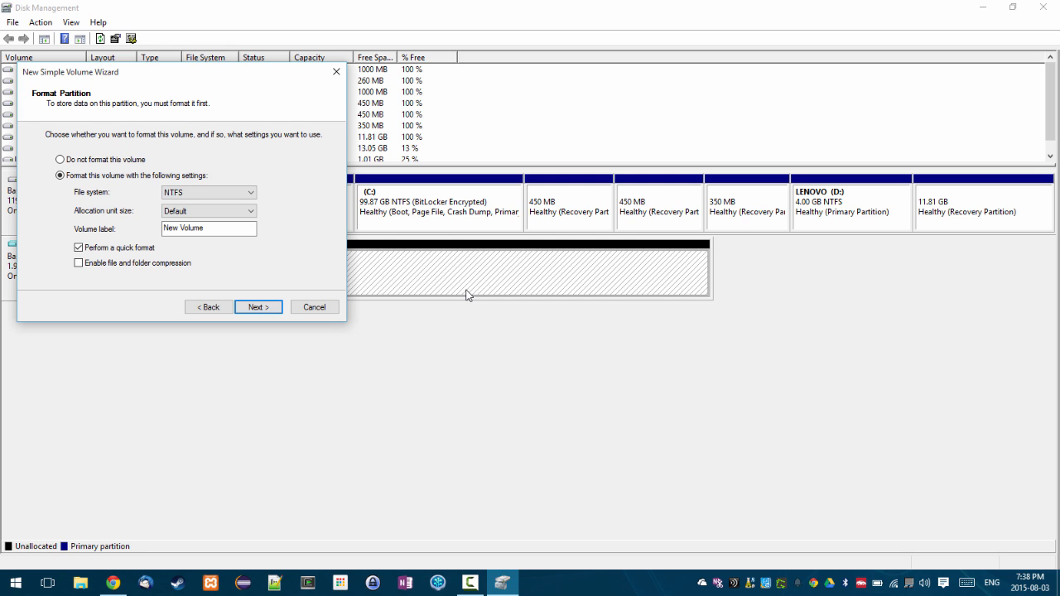
- Format the volume as NTFS with the label Test and finish the wizard
key("Tab")
key("alt+Down")
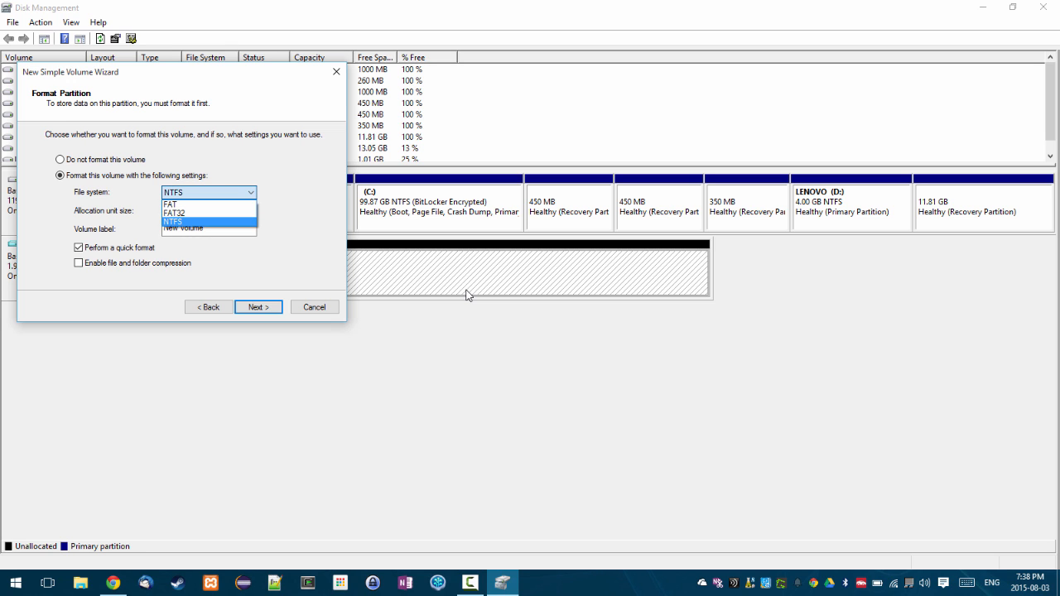
key("Return")
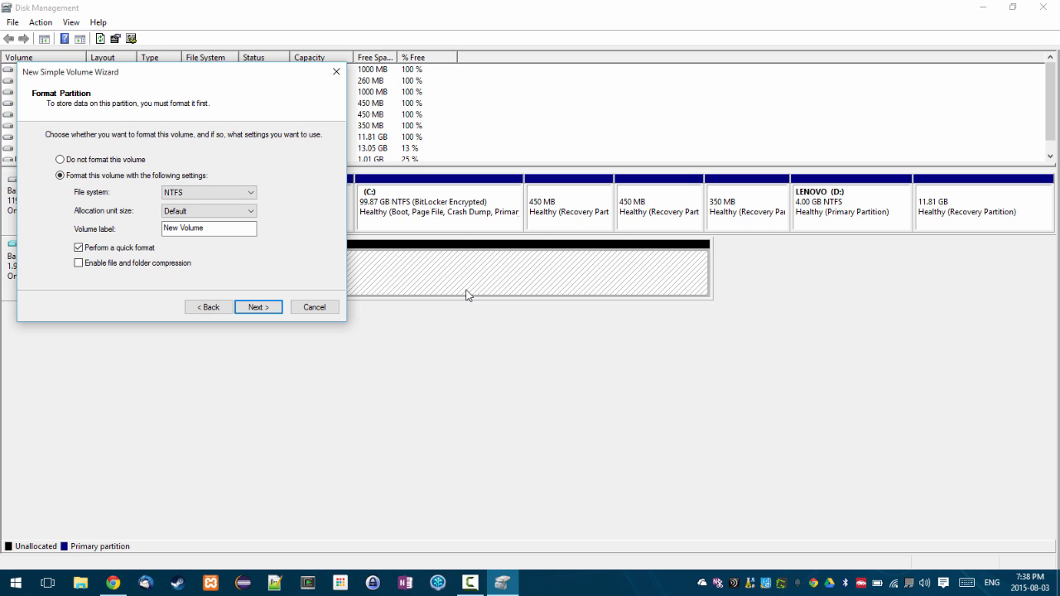
key("Tab")
key("ctrl+a")
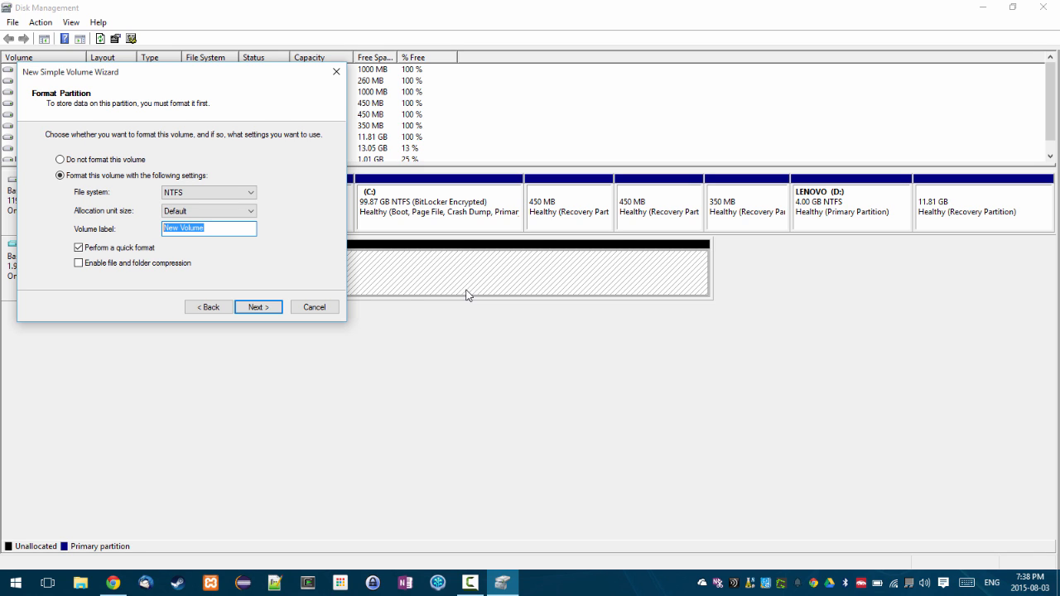
type("Test")
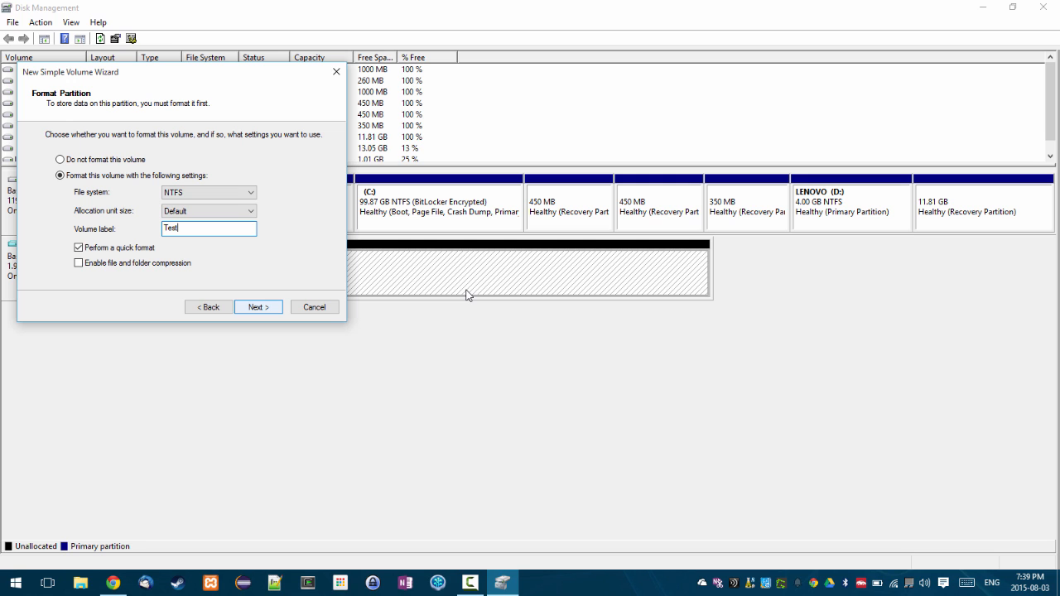
key("Return")
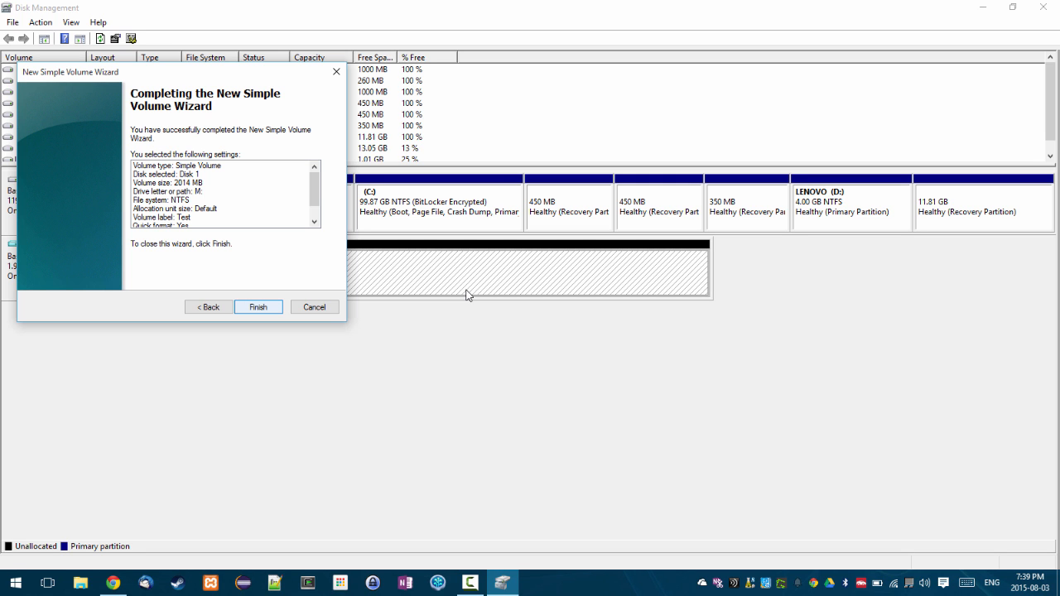
key("Return")
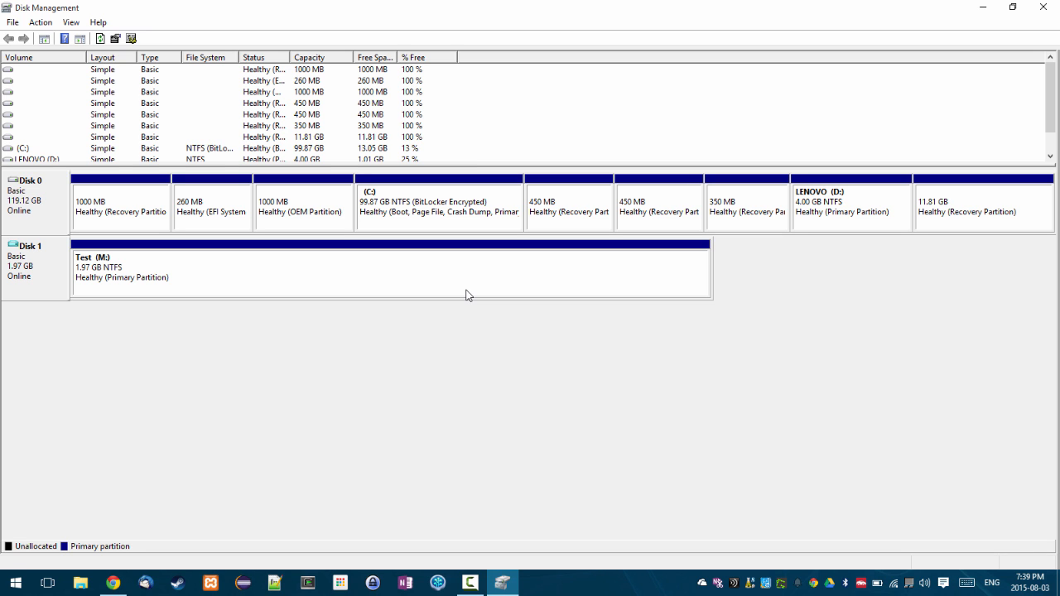
key("super")
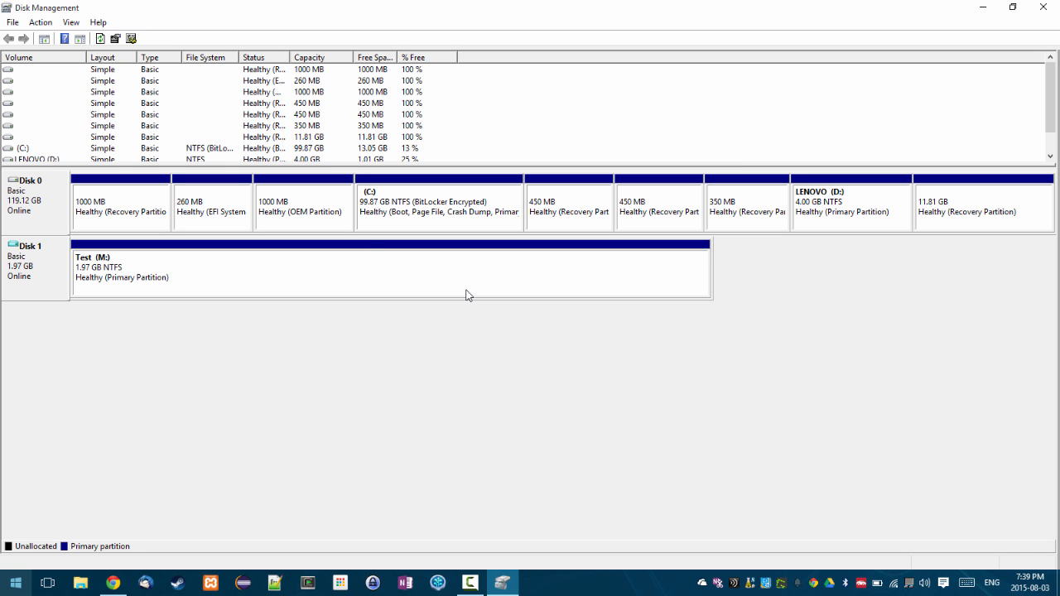
- Launch File Explorer and open the Test (M:) drive from This PC
key("Up")
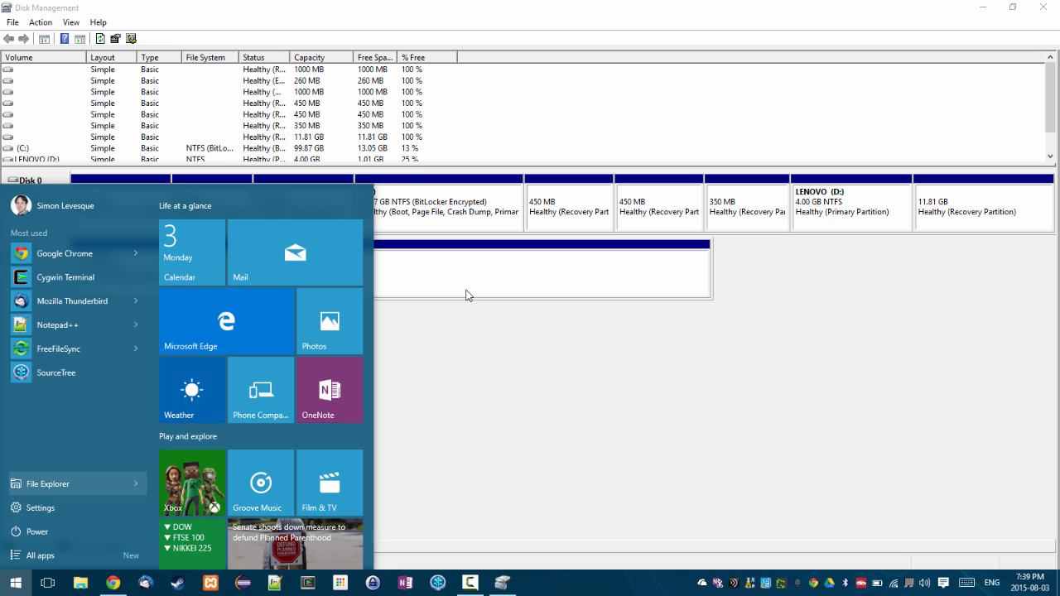
key("Return")
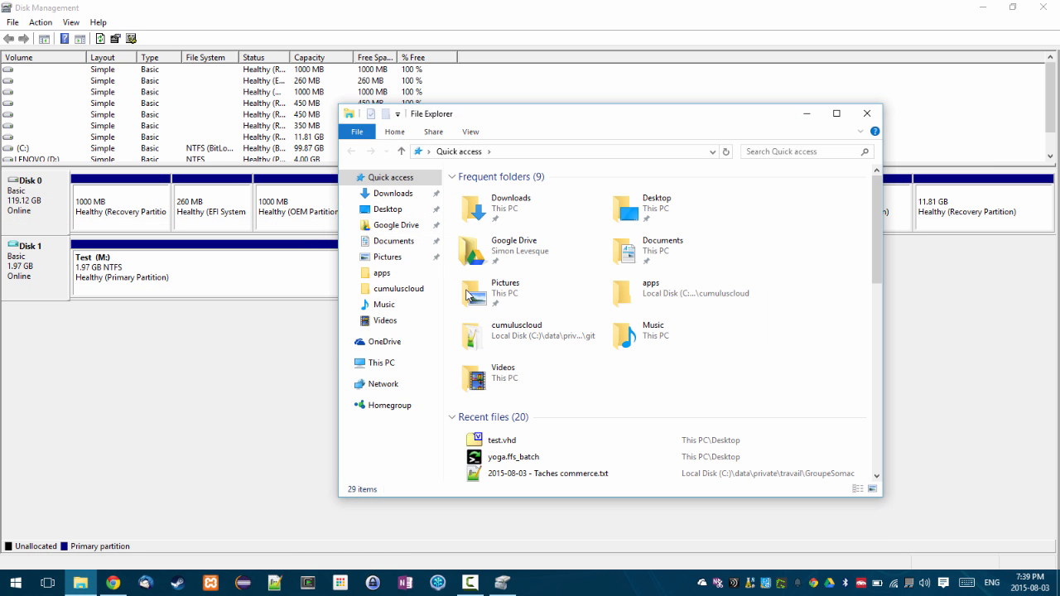
left_click(382, 362)
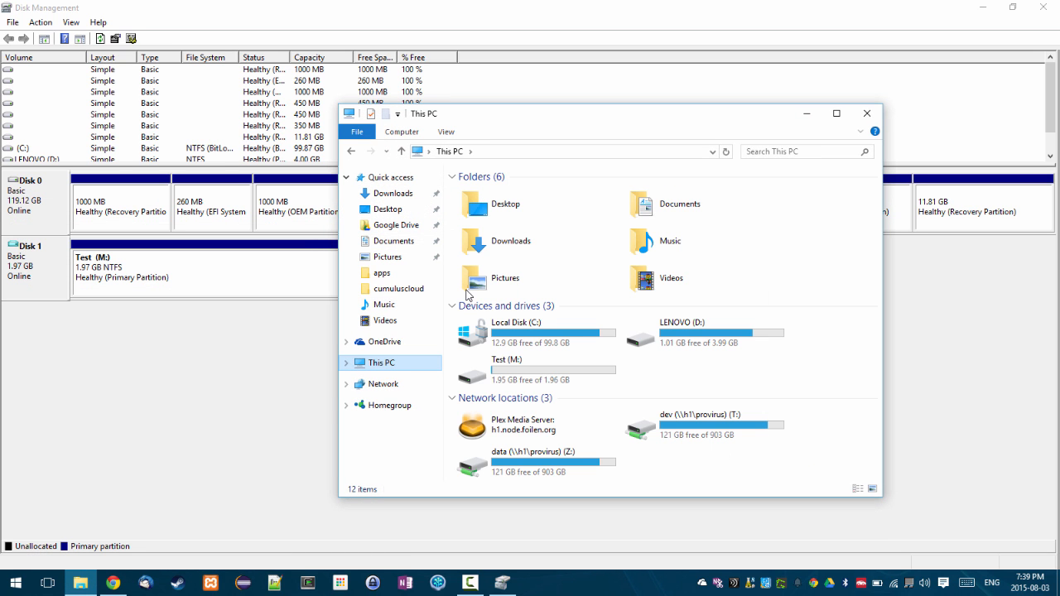
left_click(507, 371)
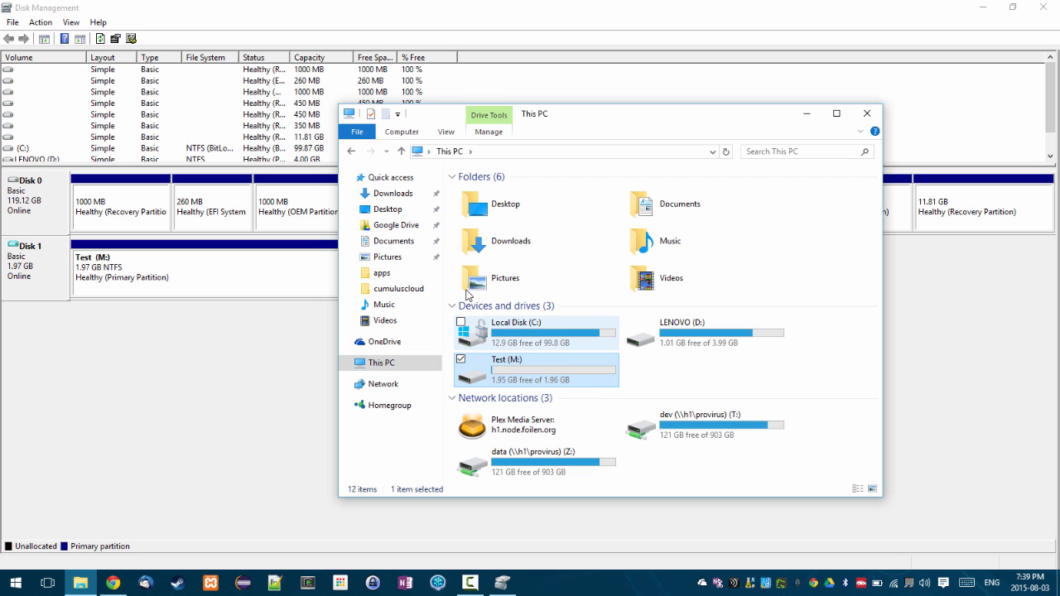
double_click(530, 370)
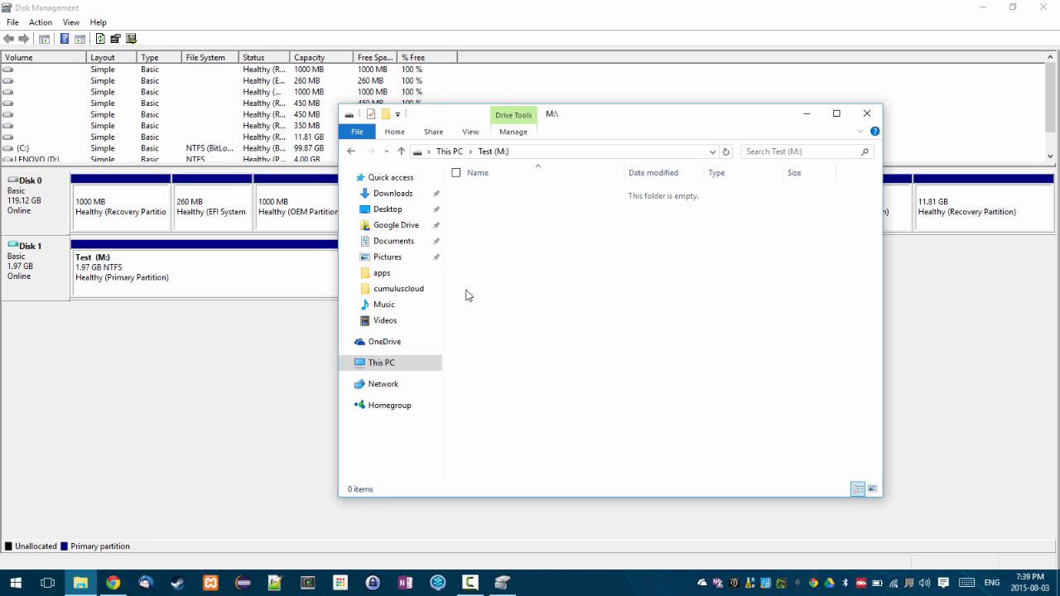
right_click(466, 296)
- Create New Text Document.txt on M:, write 'allo' in Notepad++, save and close it
mouse_move(466, 296)
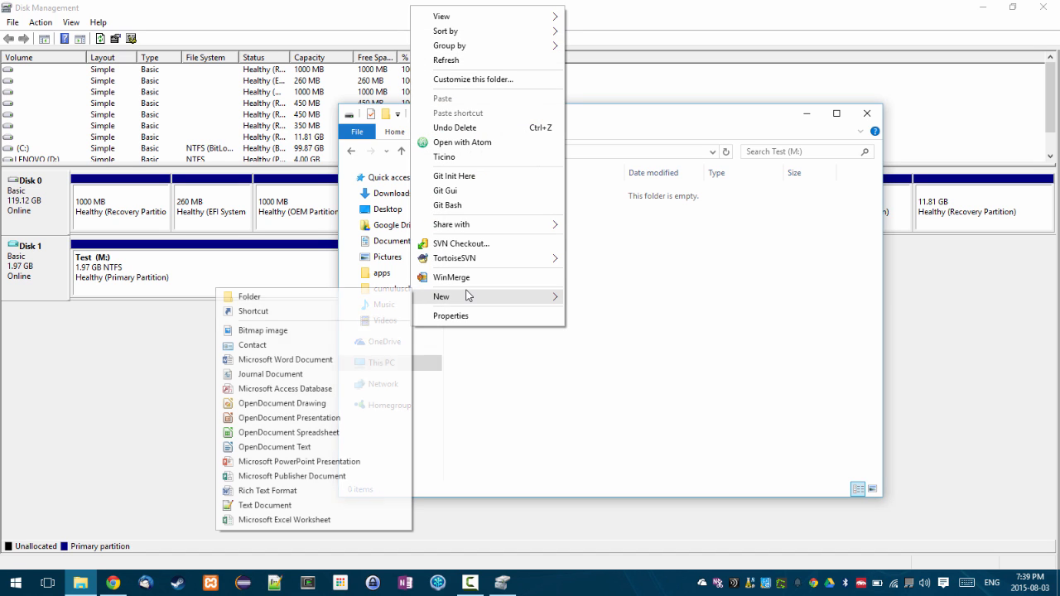
left_click(265, 506)
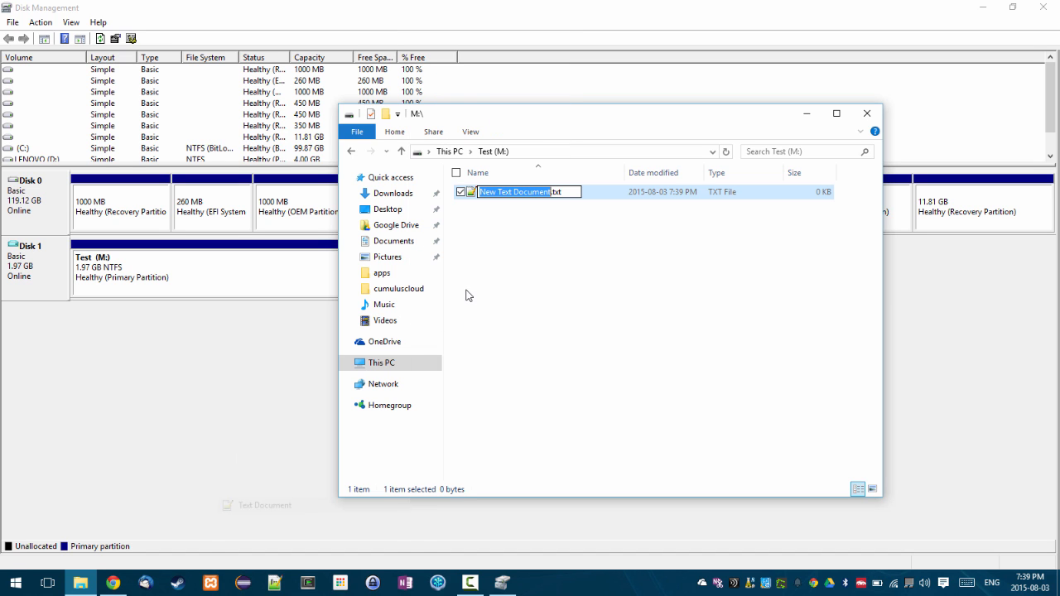
key("Return")
key("Return")
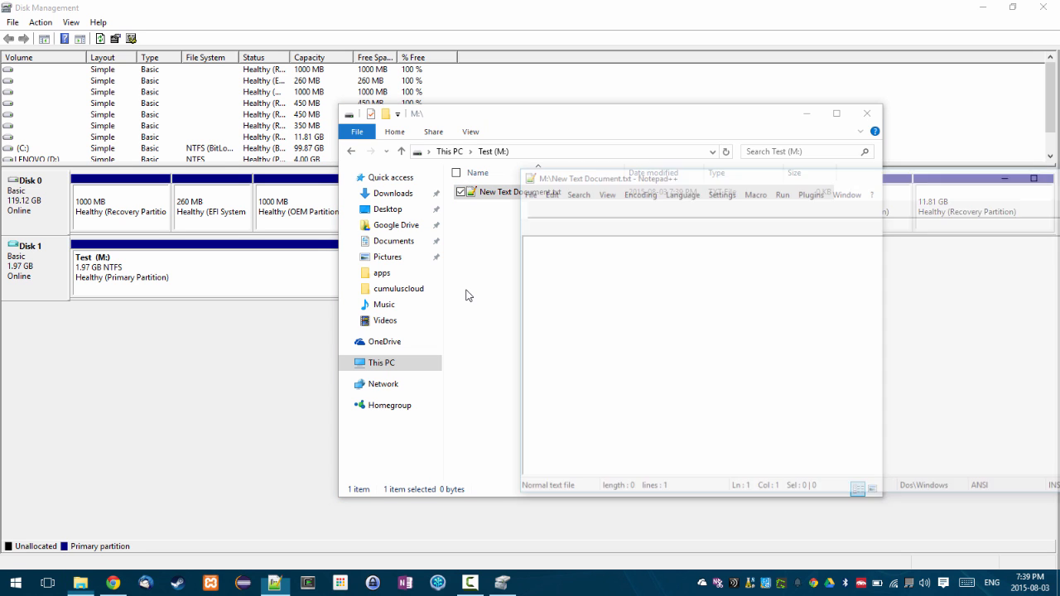
type("allo")
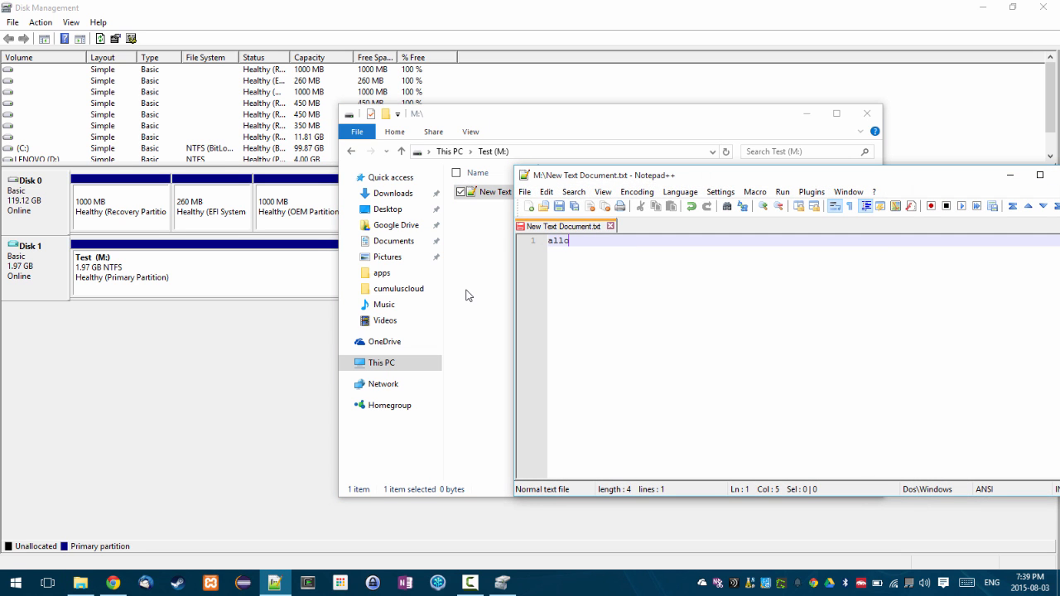
key("ctrl+s")
left_click_drag(795, 175, 605, 180)
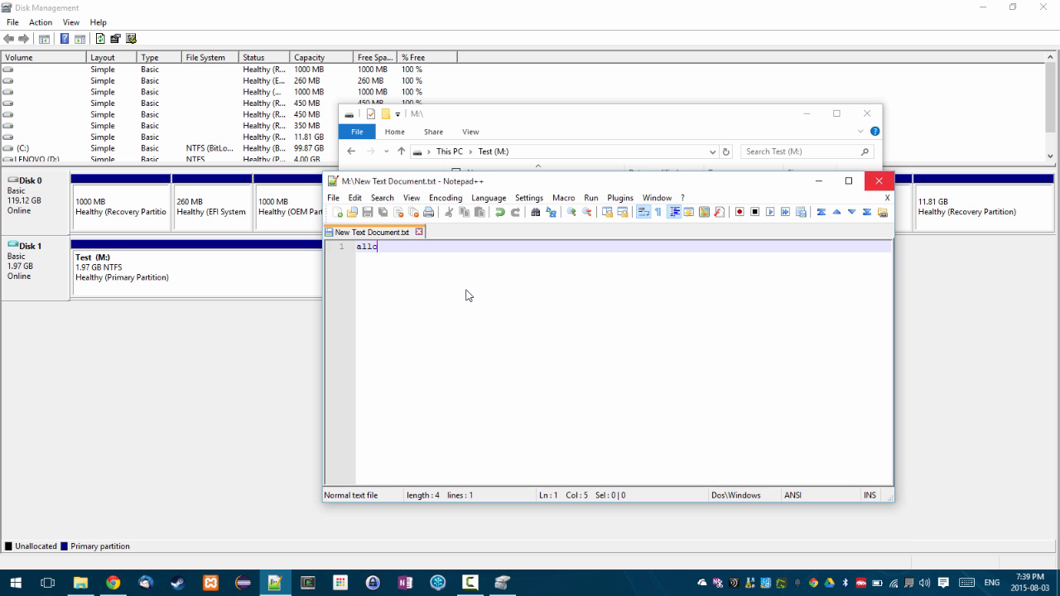
left_click(880, 180)
left_click(466, 296)
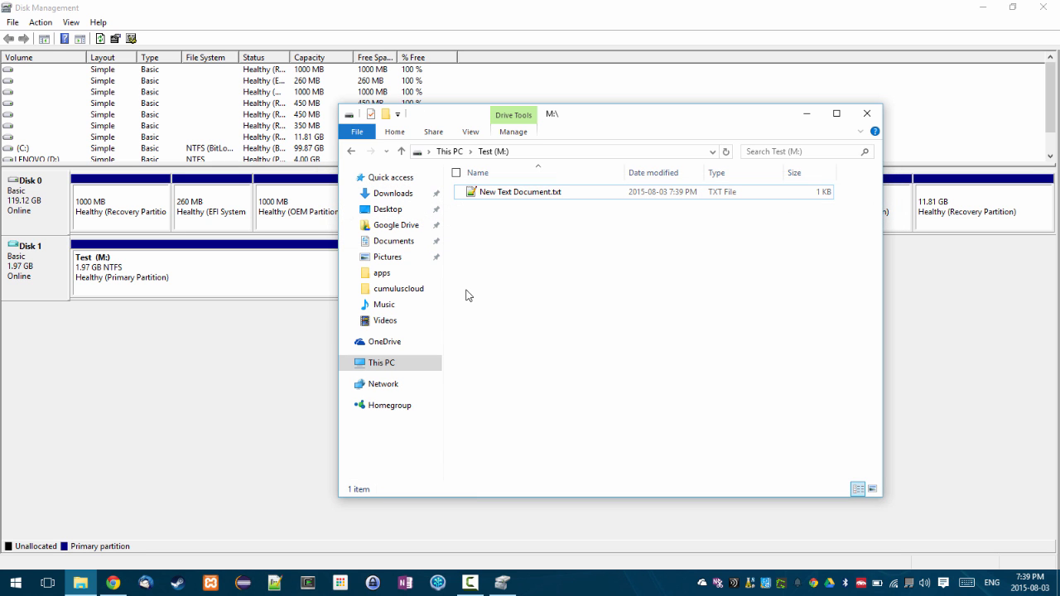
- Minimise Disk Management, move Explorer right and the test.vhd icon left, then show This PC
left_click(983, 7)
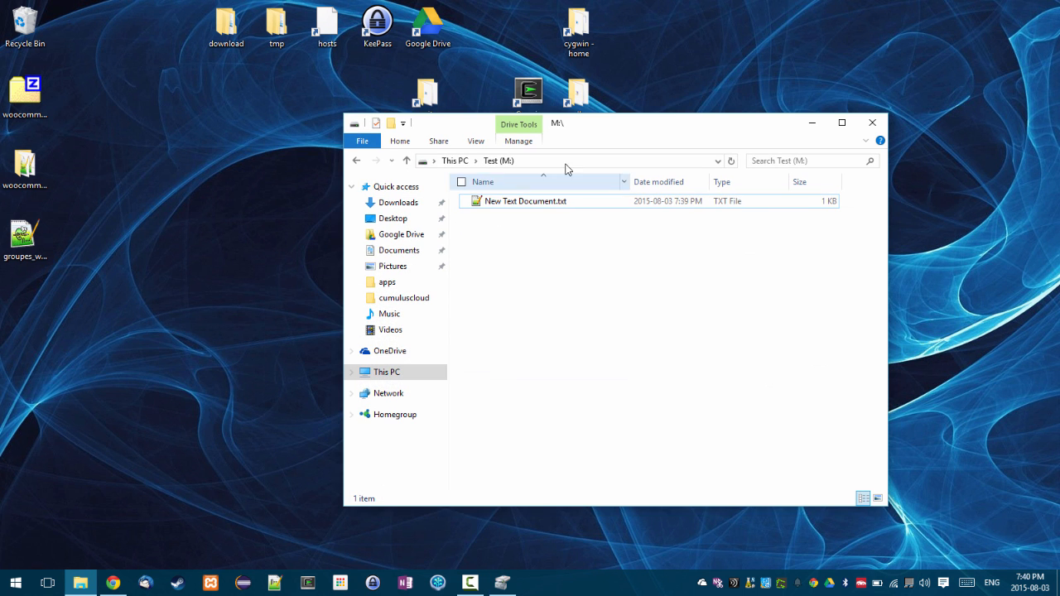
left_click_drag(628, 134, 715, 155)
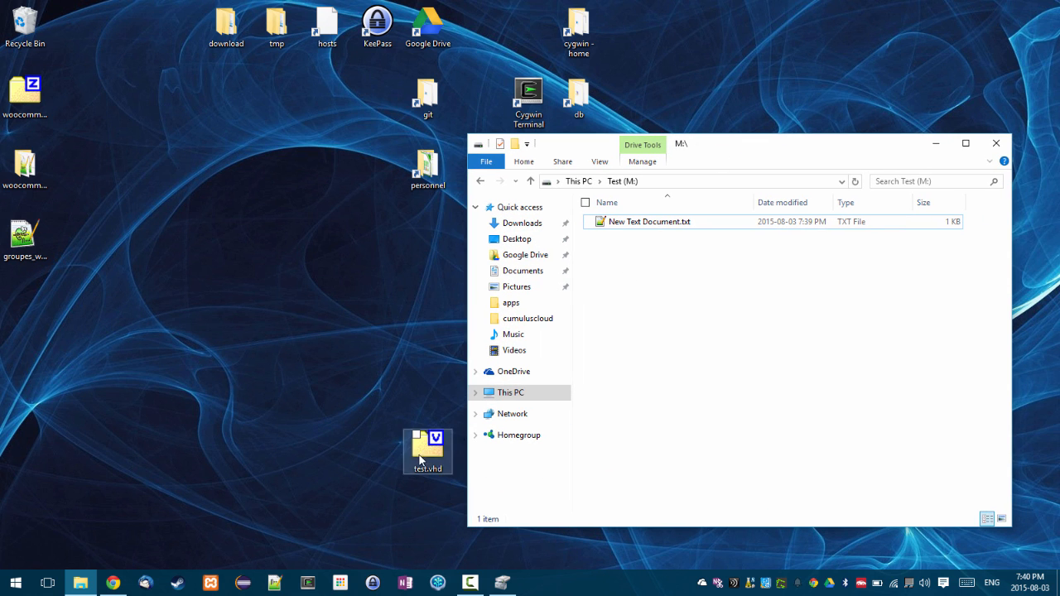
left_click_drag(421, 447, 240, 381)
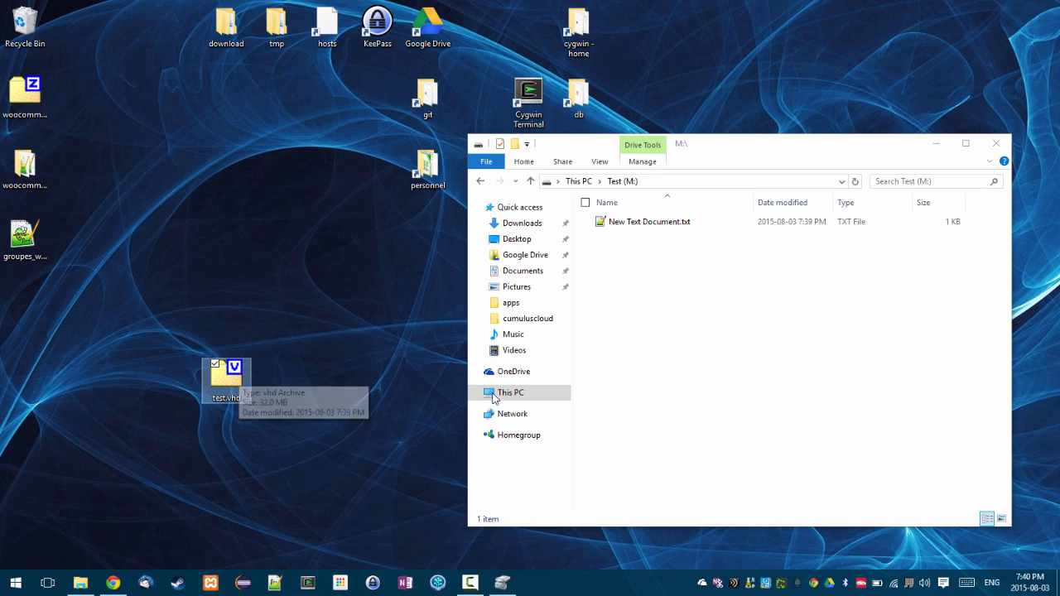
left_click(639, 295)
left_click(580, 182)
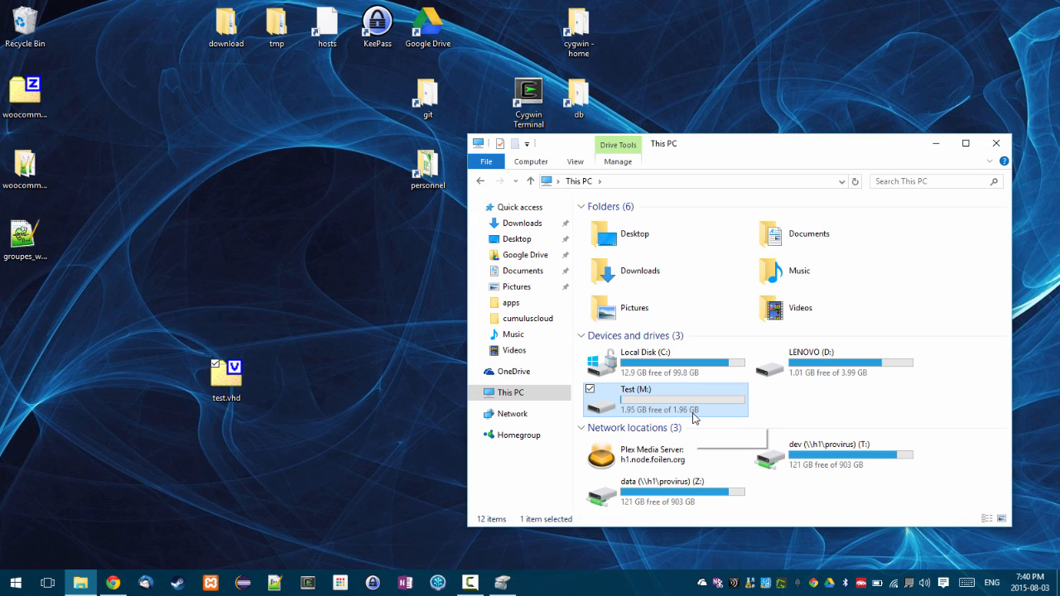
- Turn on BitLocker for Test (M:) with a password to unlock, entering the password twice
right_click(639, 400)
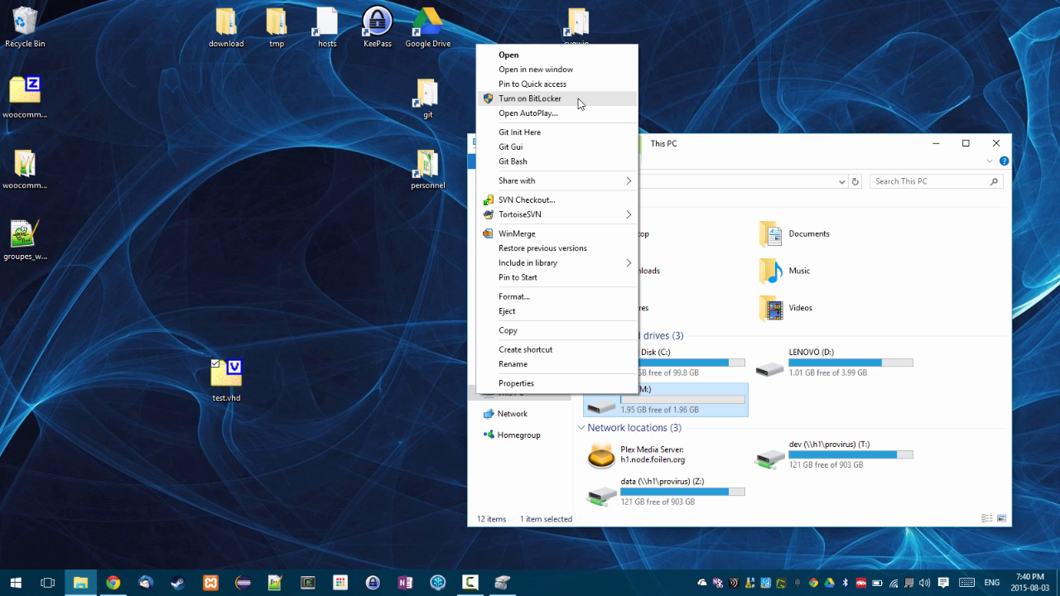
left_click(580, 103)
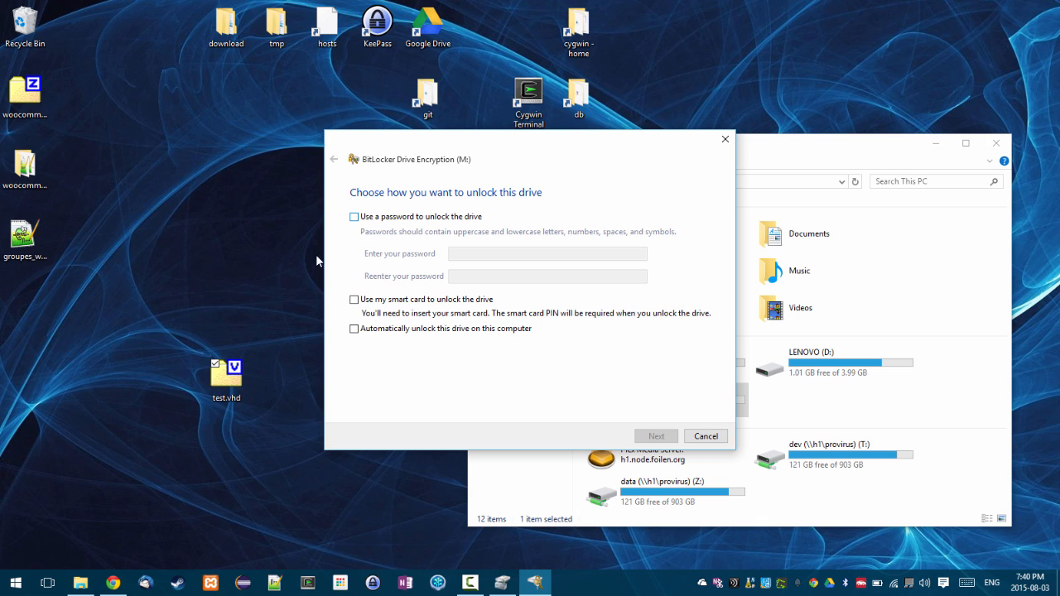
left_click(401, 219)
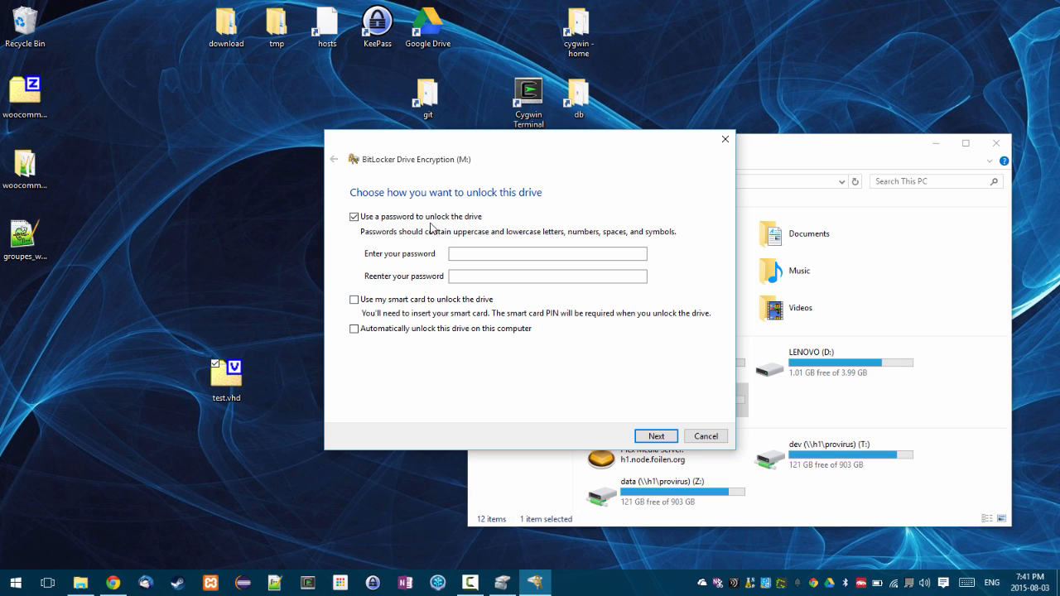
left_click(476, 256)
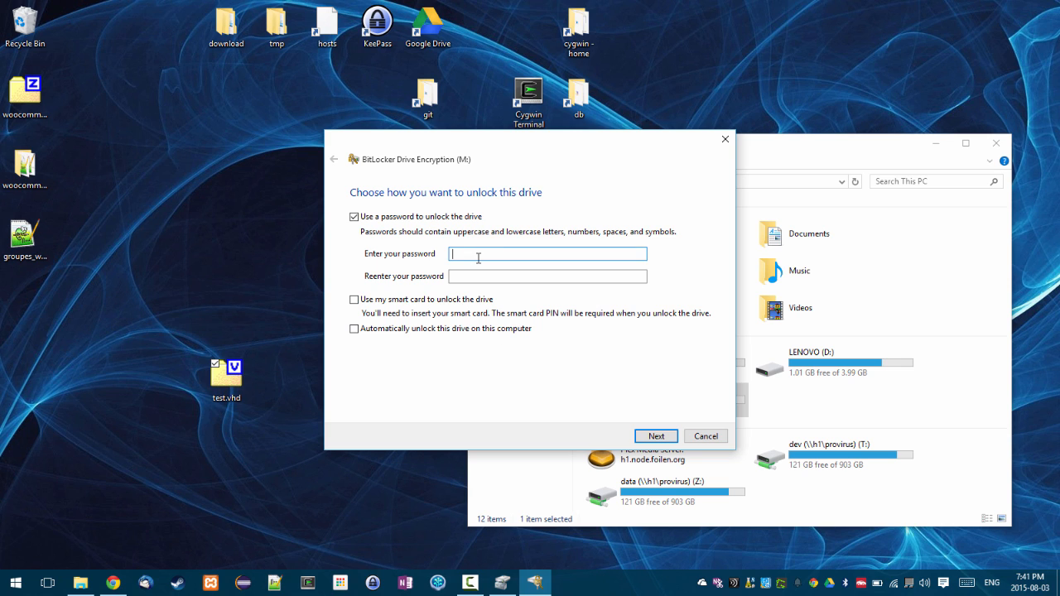
type("●●●●●●●●●●●●●●●●●●●●●●")
key("Tab")
type("●●●●●●●●●●●●●●●●●●●●●●")
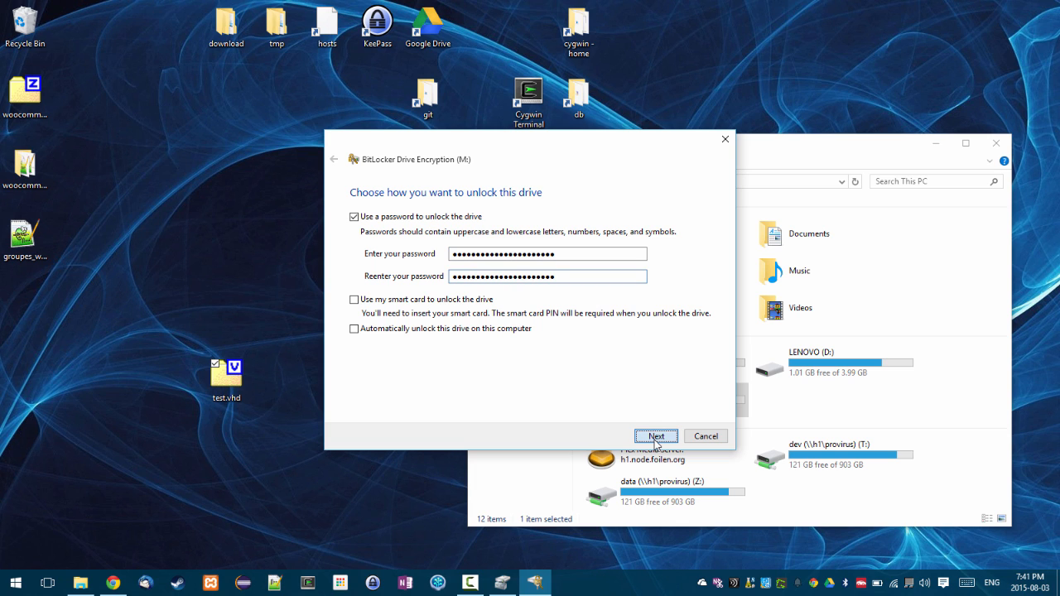
left_click(655, 437)
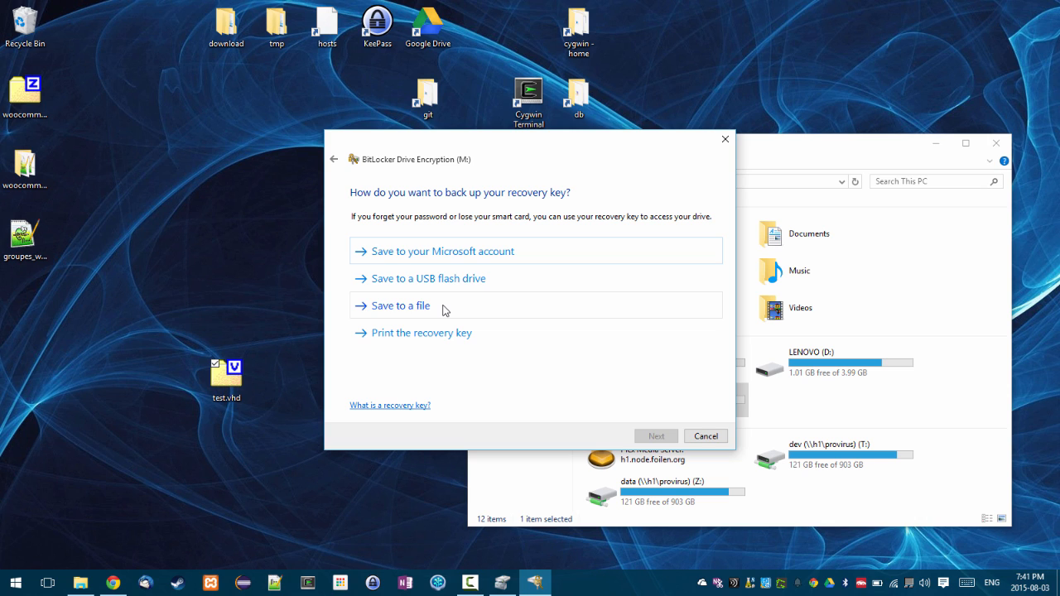
- Save the BitLocker recovery key as a file on the Desktop and continue to the encryption confirmation
left_click(423, 309)
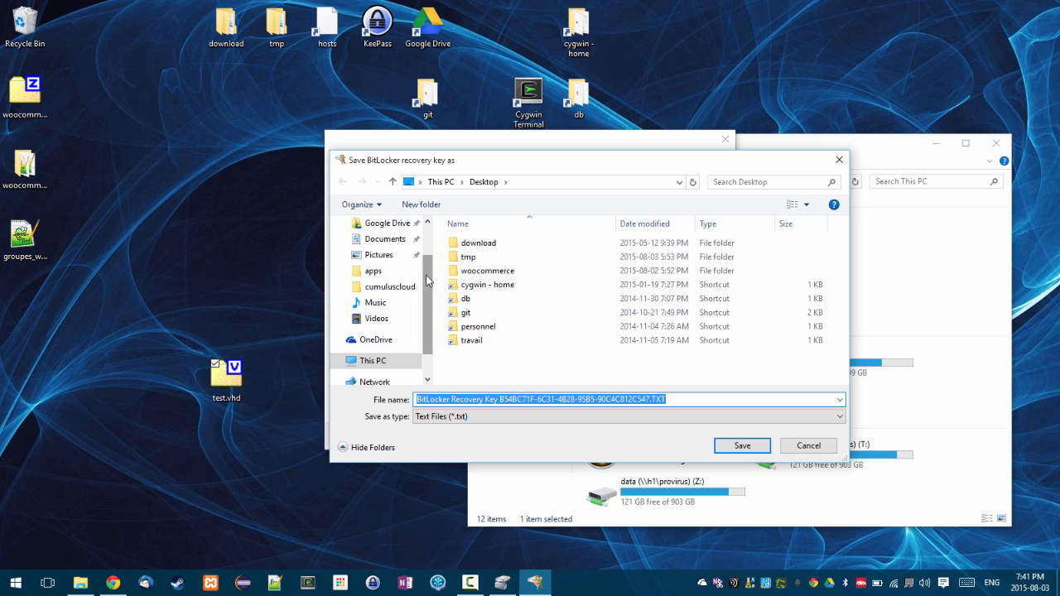
left_click(743, 446)
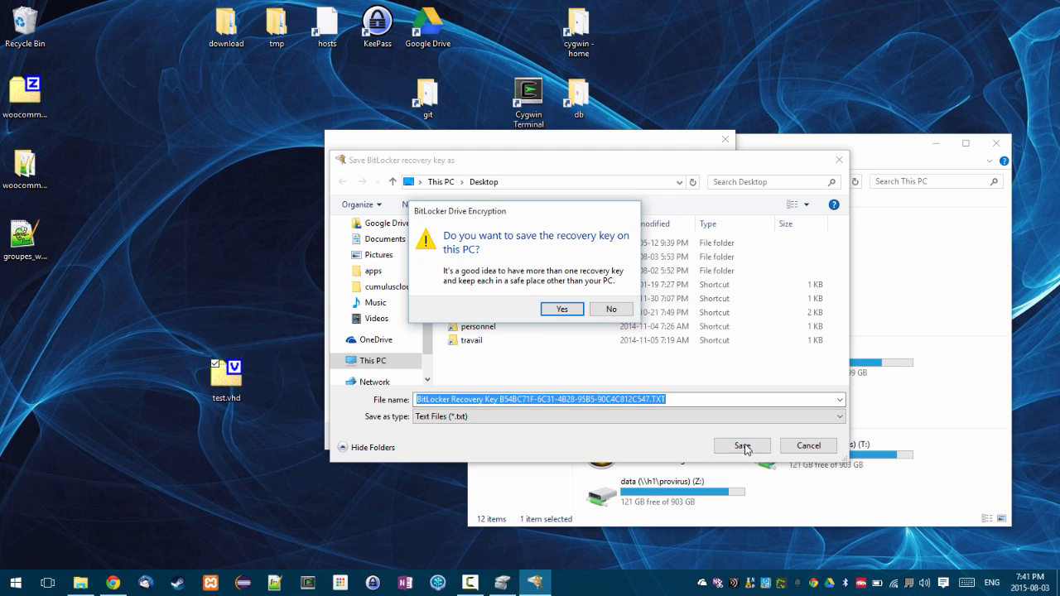
left_click(562, 309)
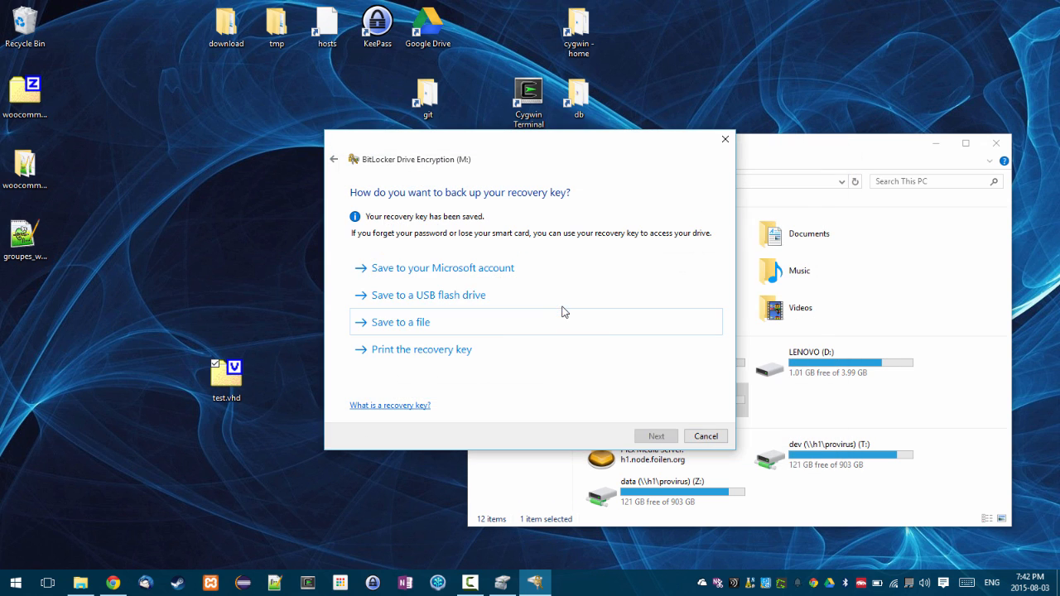
left_click_drag(23, 330, 36, 364)
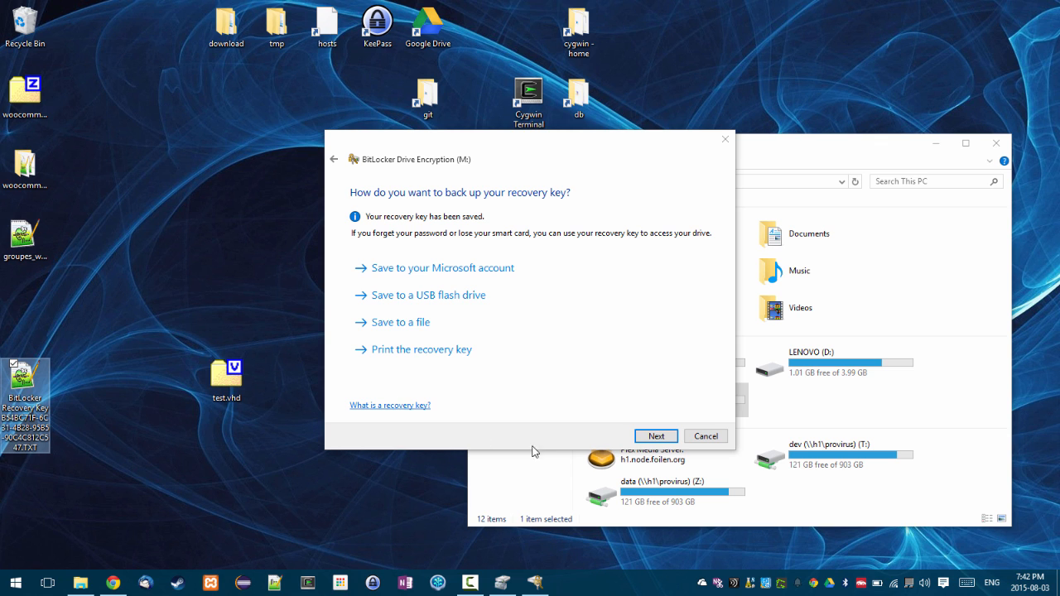
left_click(654, 437)
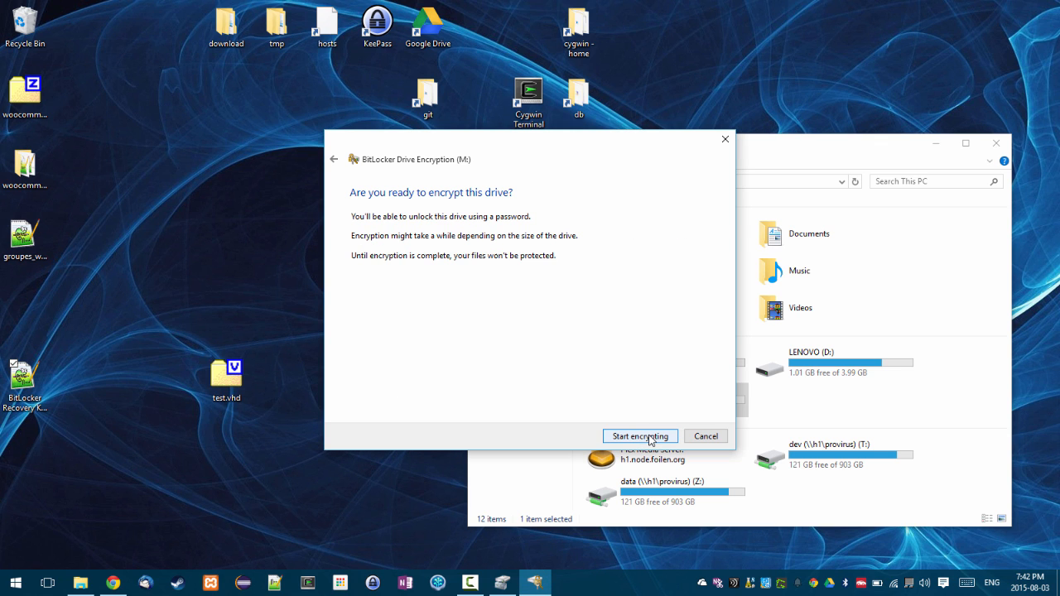
- Finish BitLocker encryption of M:, confirm its text file remains, and return to This PC
left_click(648, 438)
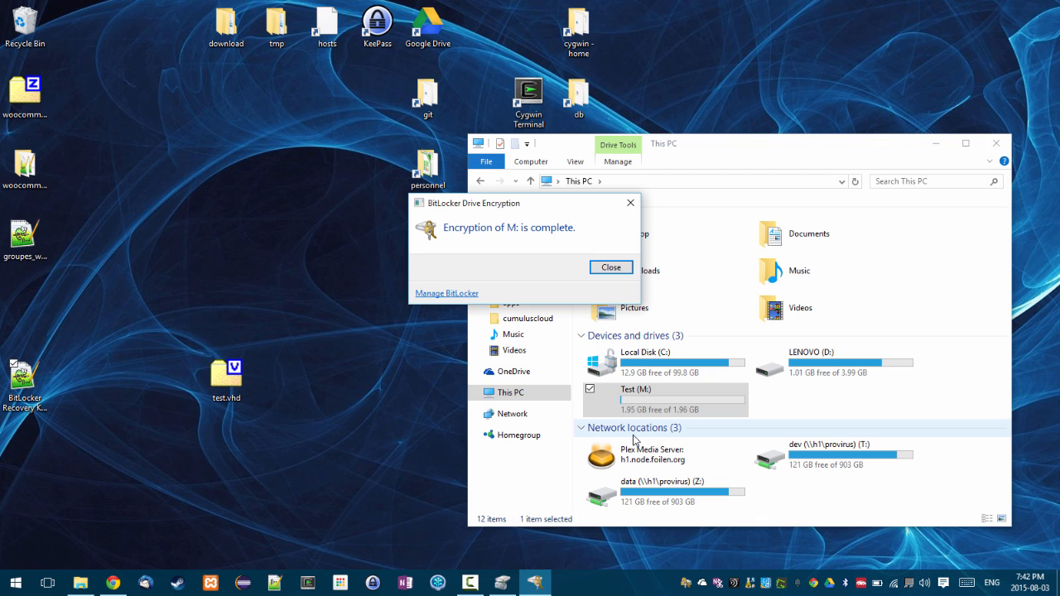
left_click(608, 272)
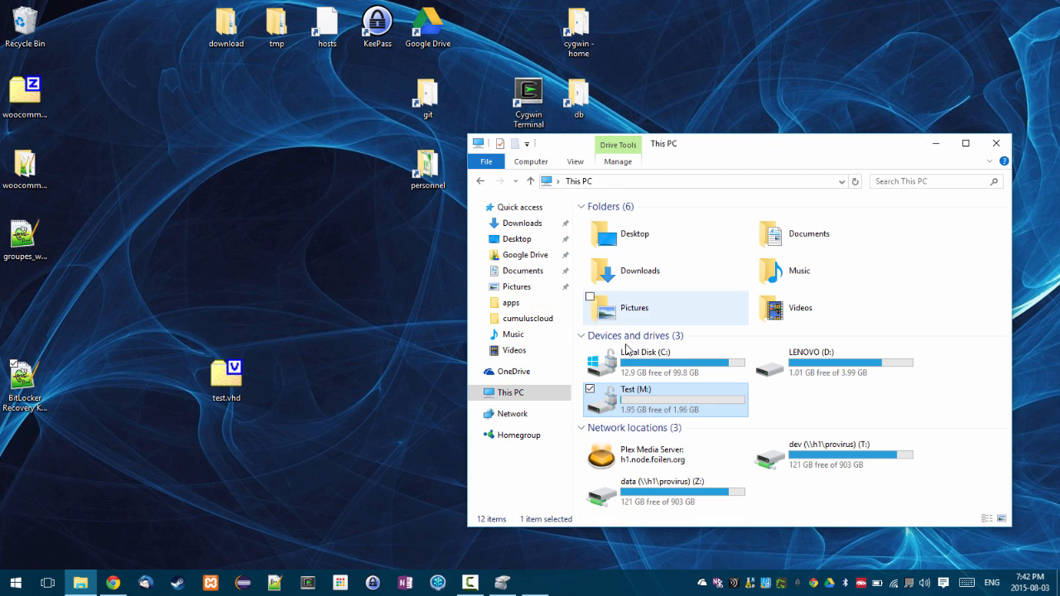
double_click(662, 405)
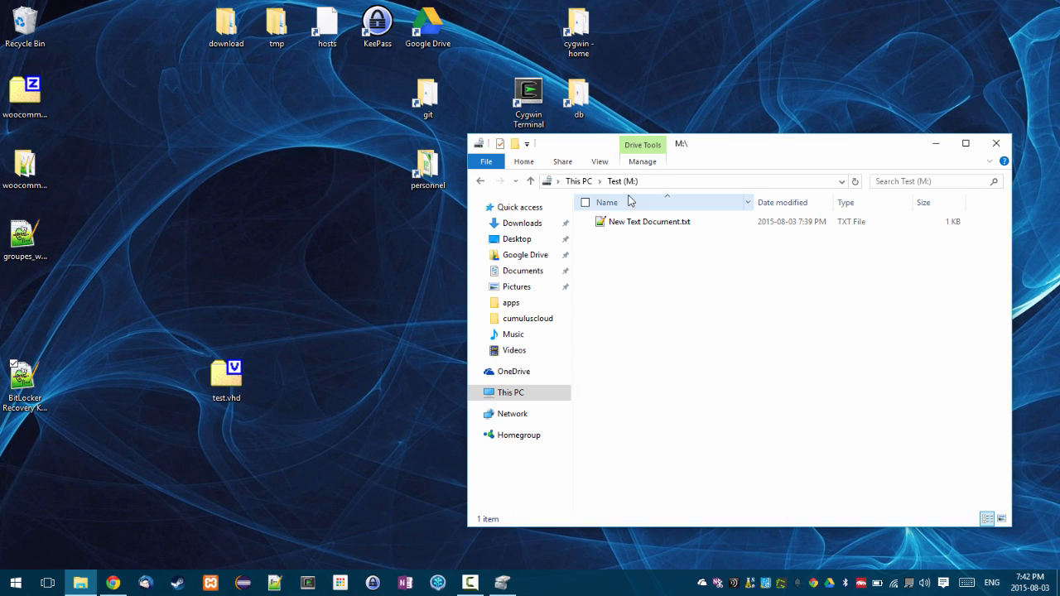
left_click(584, 182)
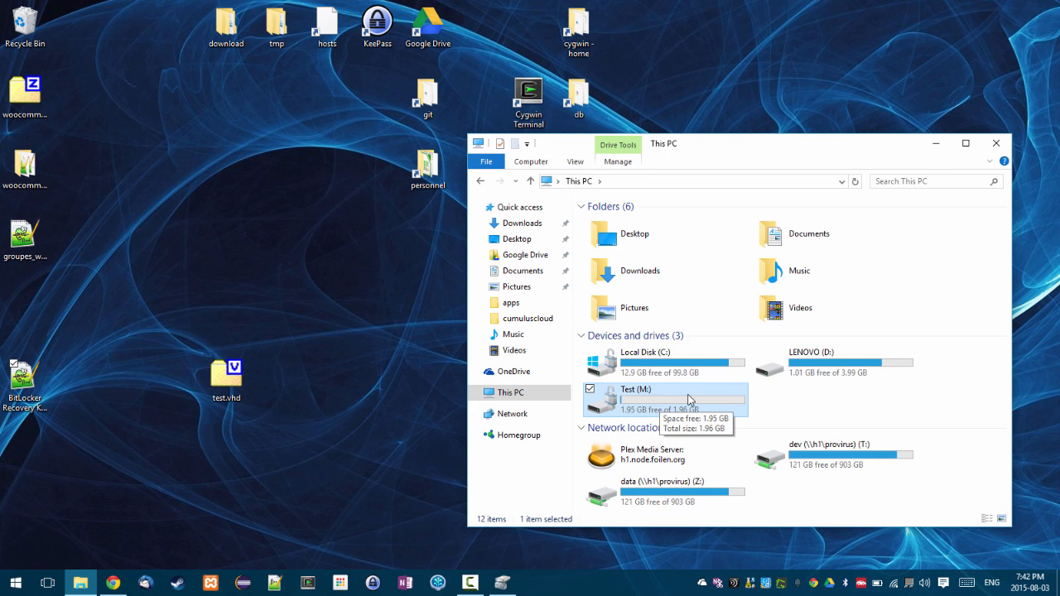
- Eject the Test (M:) virtual drive, move the test.vhd desktop icon up, and bring up Disk Management
right_click(693, 400)
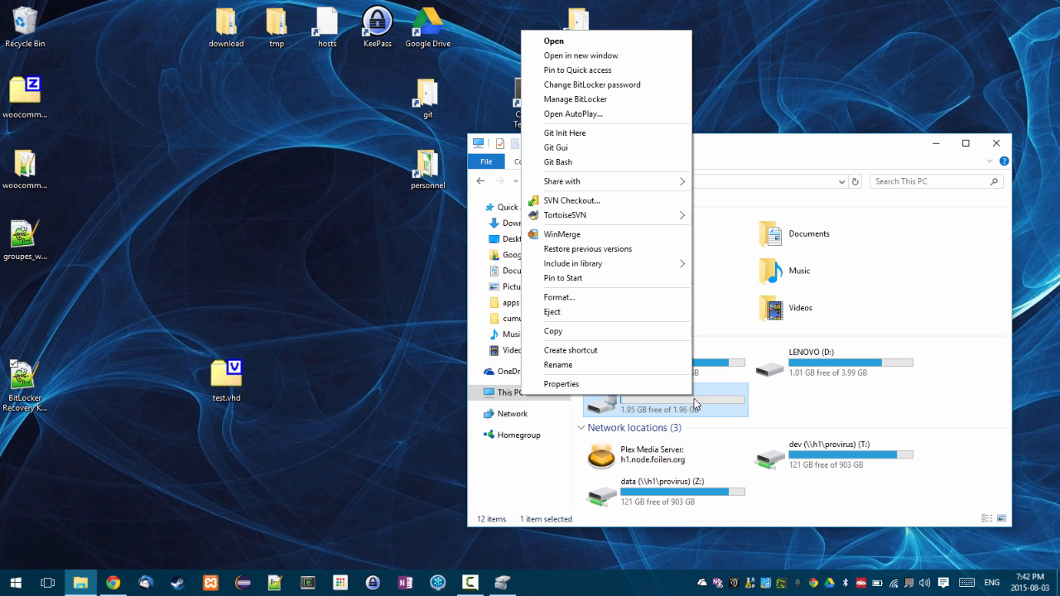
left_click(608, 312)
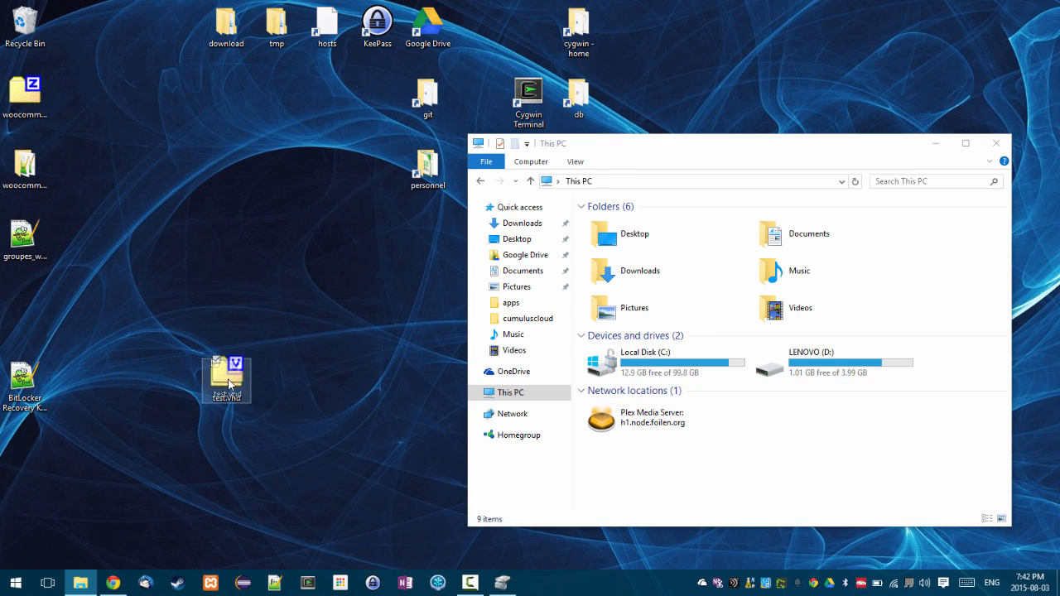
left_click_drag(228, 379, 228, 241)
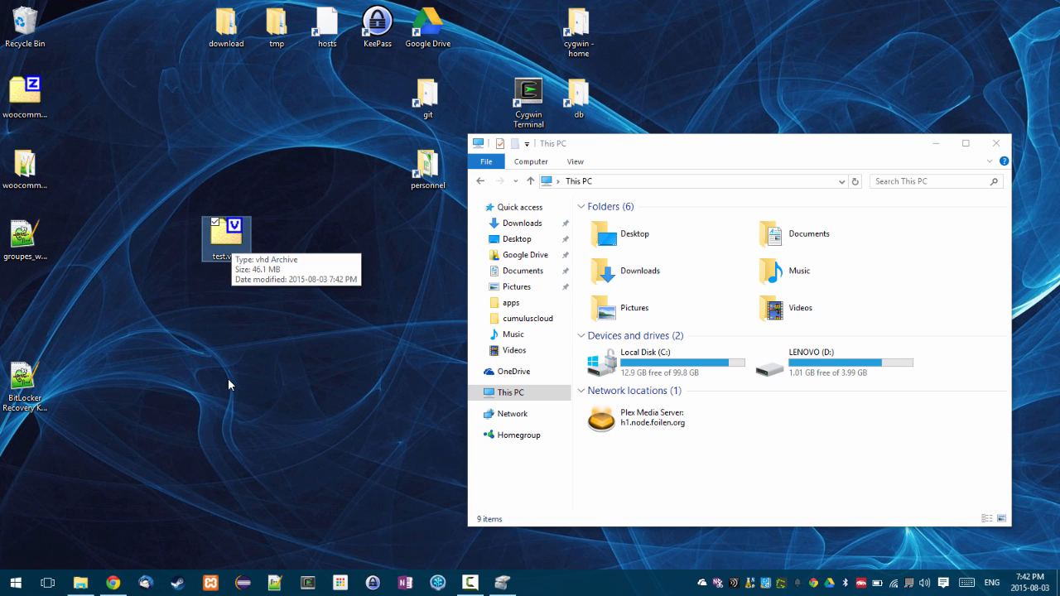
left_click(503, 583)
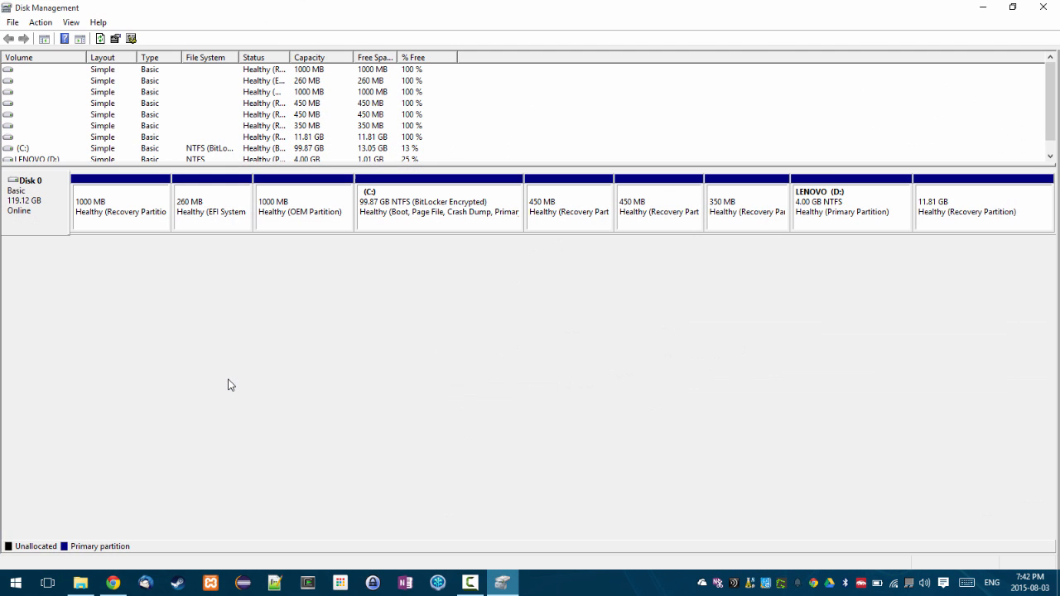
- Reattach test.vhd from the Desktop via Action > Attach VHD so it appears as Disk 1
left_click(40, 23)
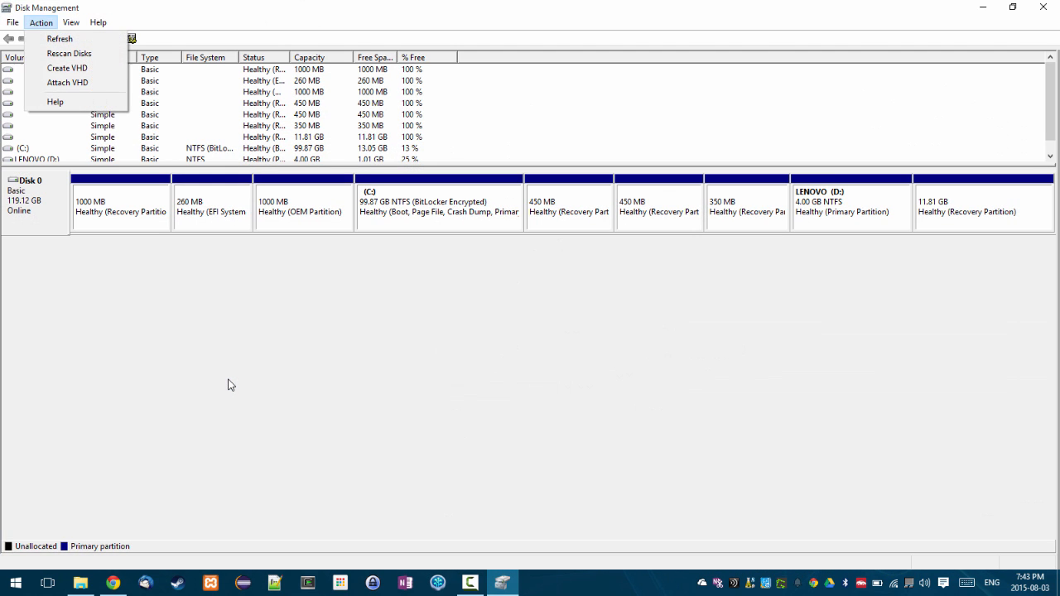
key("Return")
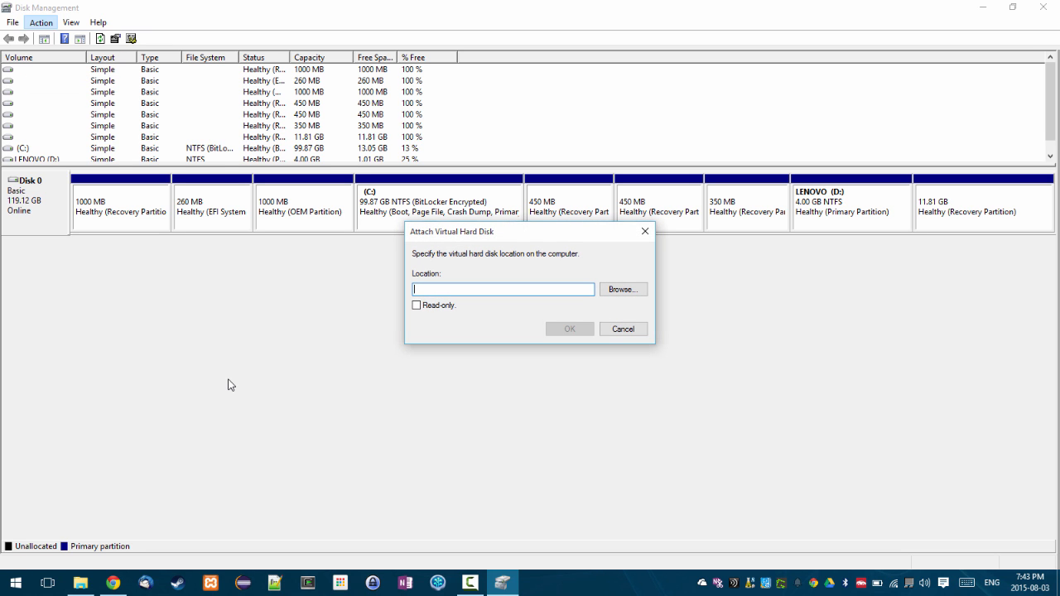
left_click(623, 290)
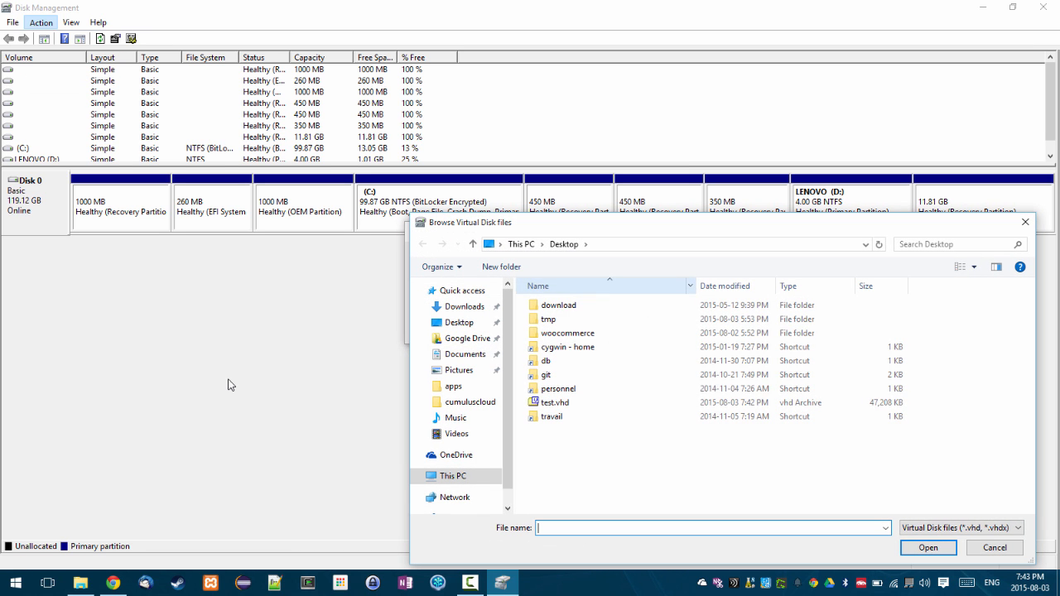
left_click(555, 402)
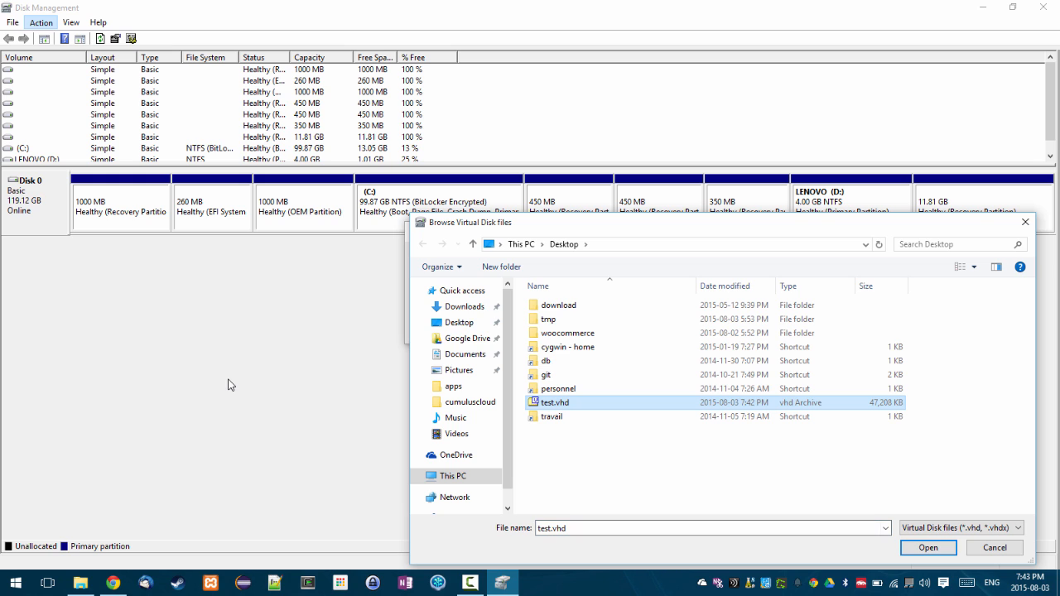
left_click(928, 547)
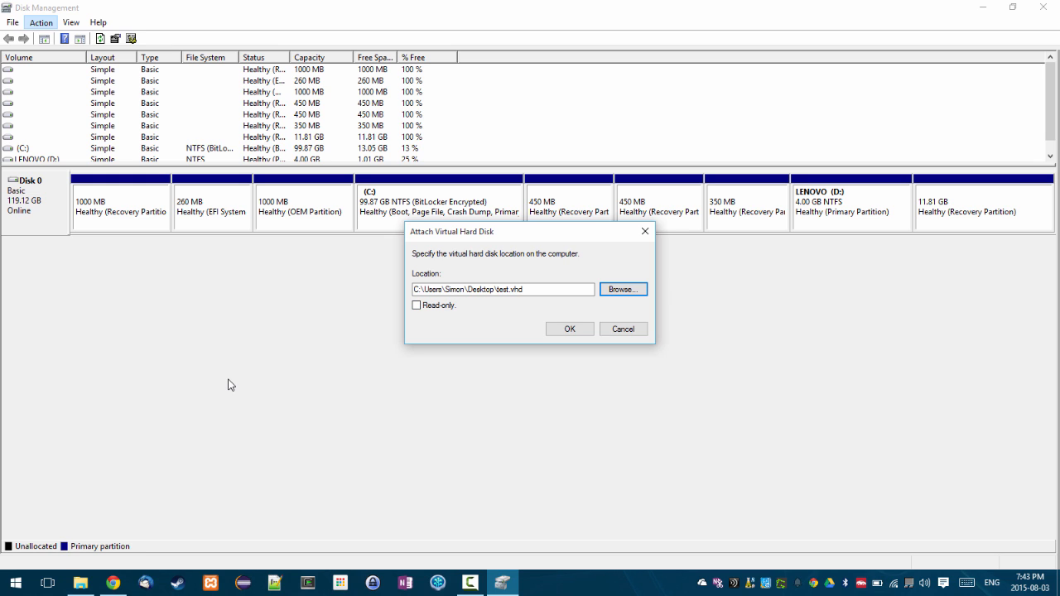
key("Return")
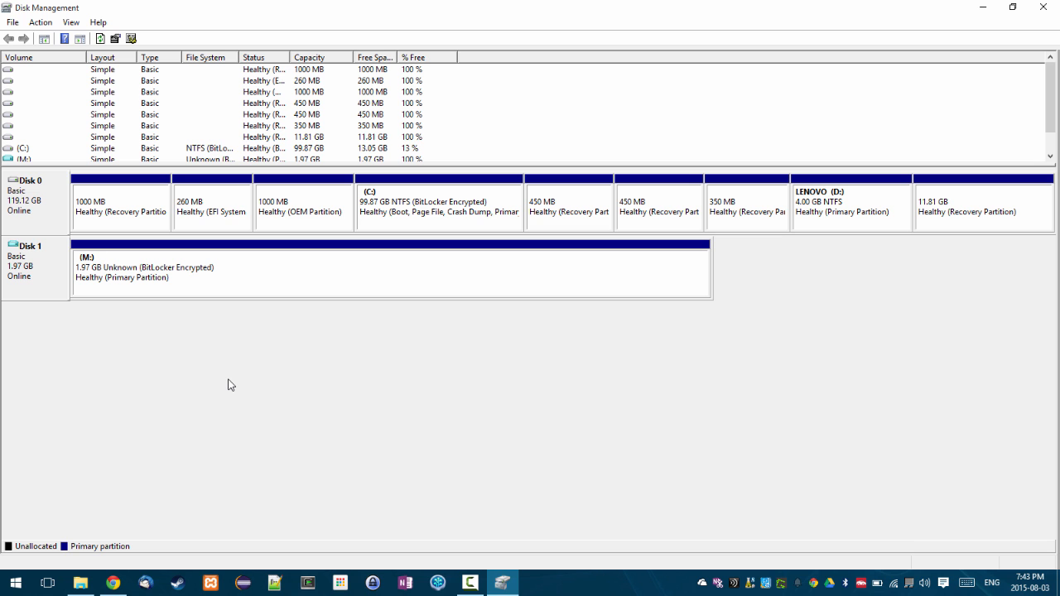
- Unlock M: with its BitLocker password and open Test (M:) showing New Text Document.txt
left_click(983, 6)
double_click(665, 400)
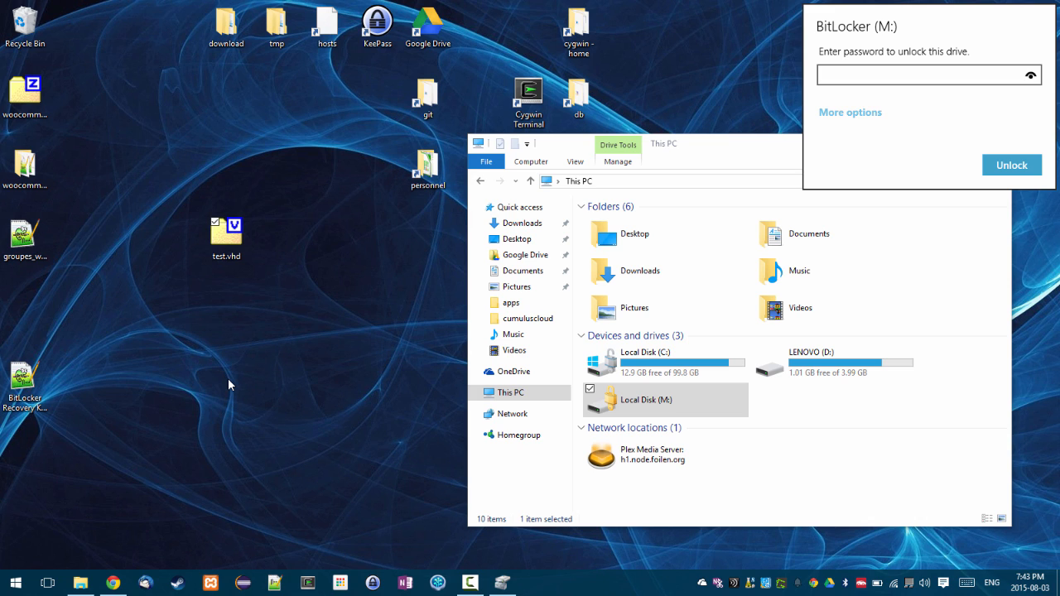
type("••••••••••••••••••••••")
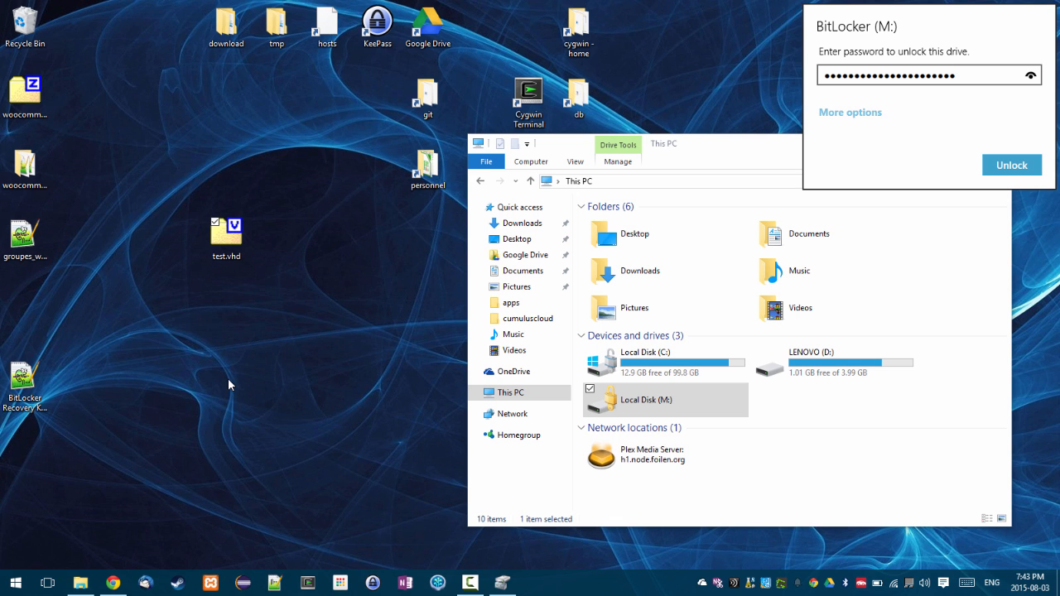
key("Return")
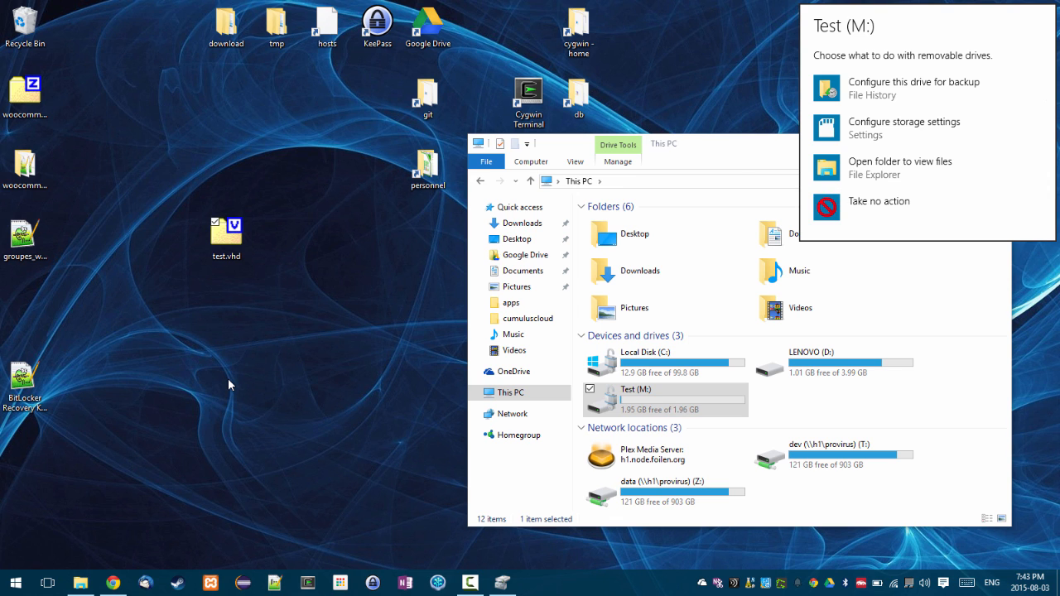
key("Return")
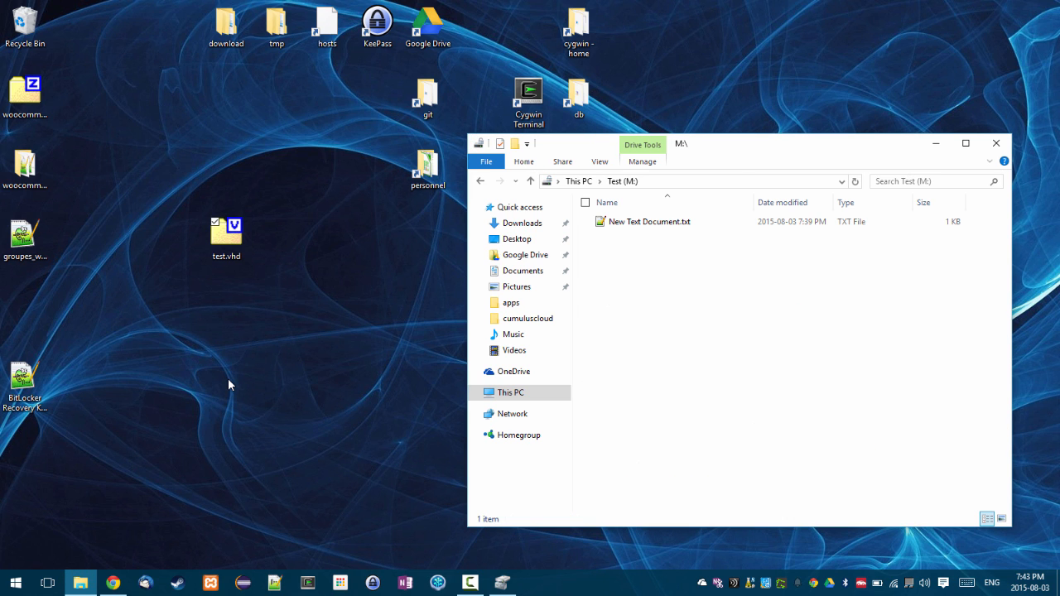
key("Tab")
key("Tab")
key("Tab")
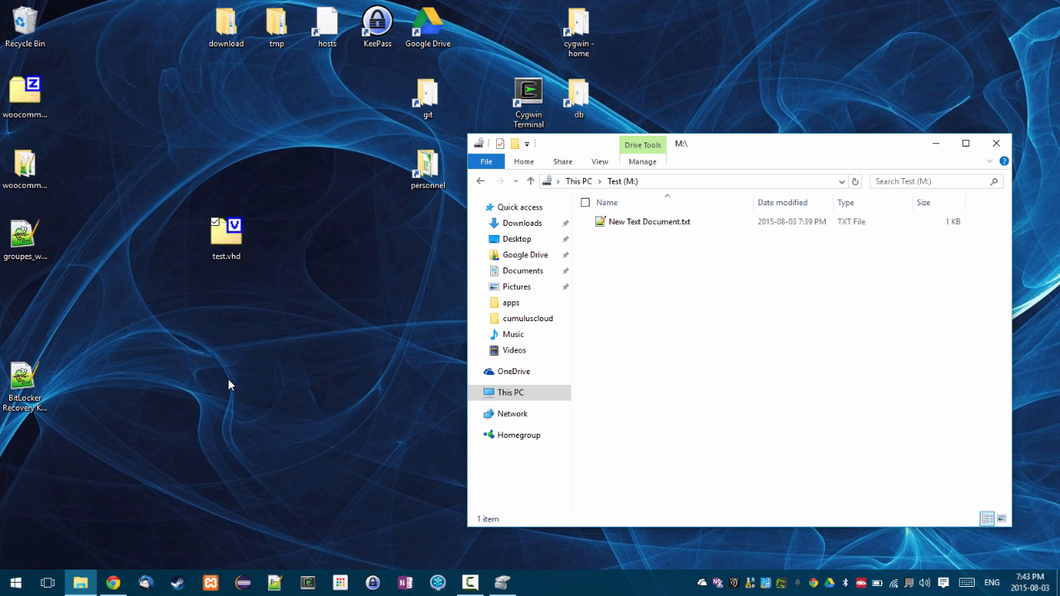